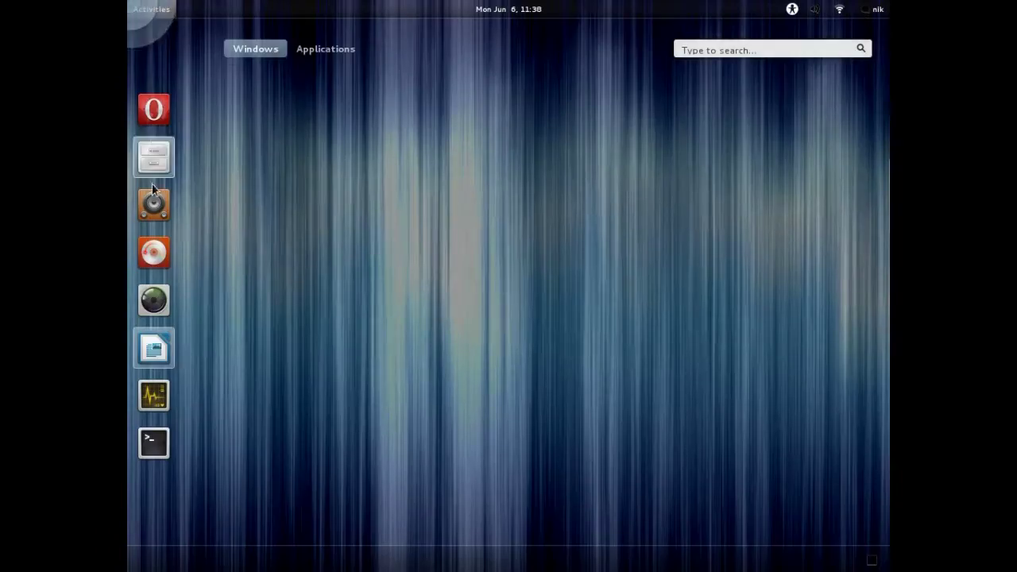
- Launch LibreOffice Writer with the compiz package list, then reveal the workspaces
{"action": "left_click", "coordinate": [477, 274]}
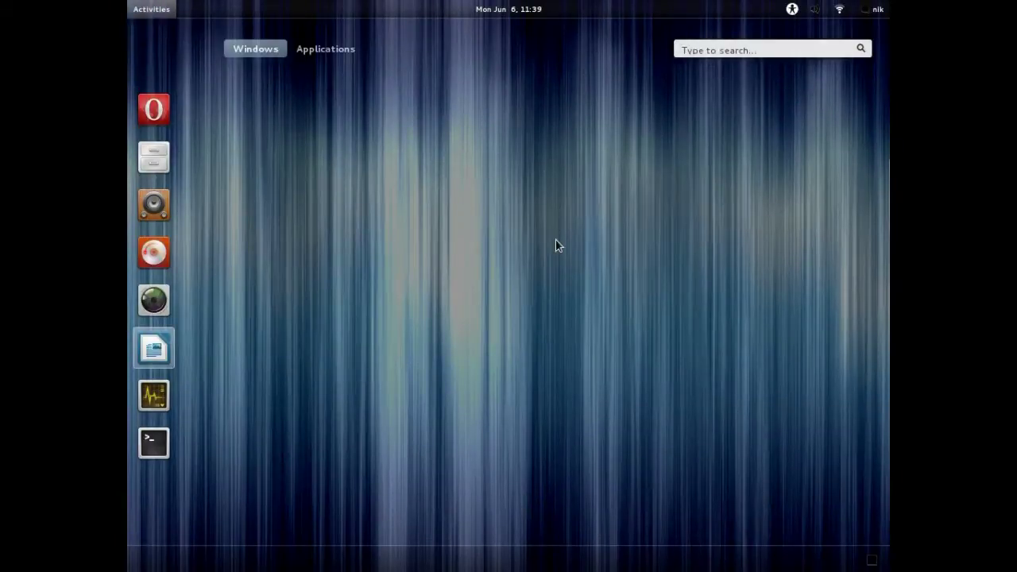
{"action": "left_click", "coordinate": [826, 115]}
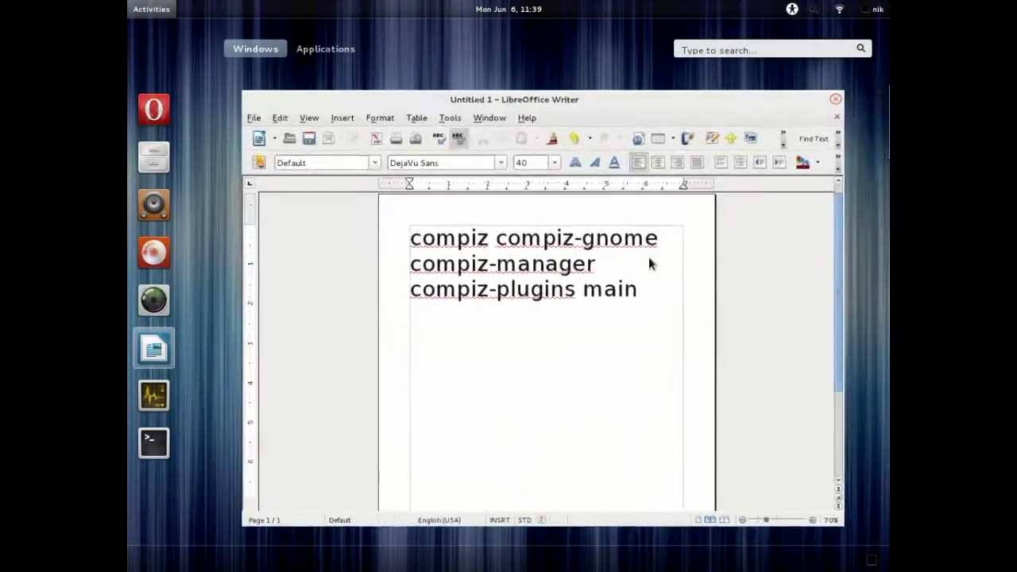
{"action": "left_click", "coordinate": [648, 256]}
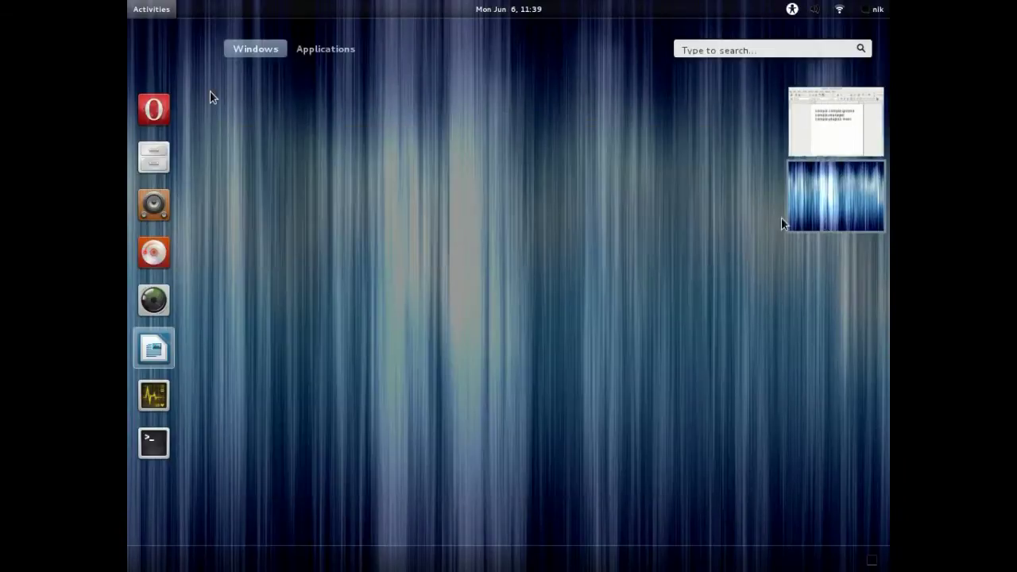
- On an empty workspace, start Yum Extender as administrator and bring the Writer notes alongside
{"action": "left_click", "coordinate": [700, 218]}
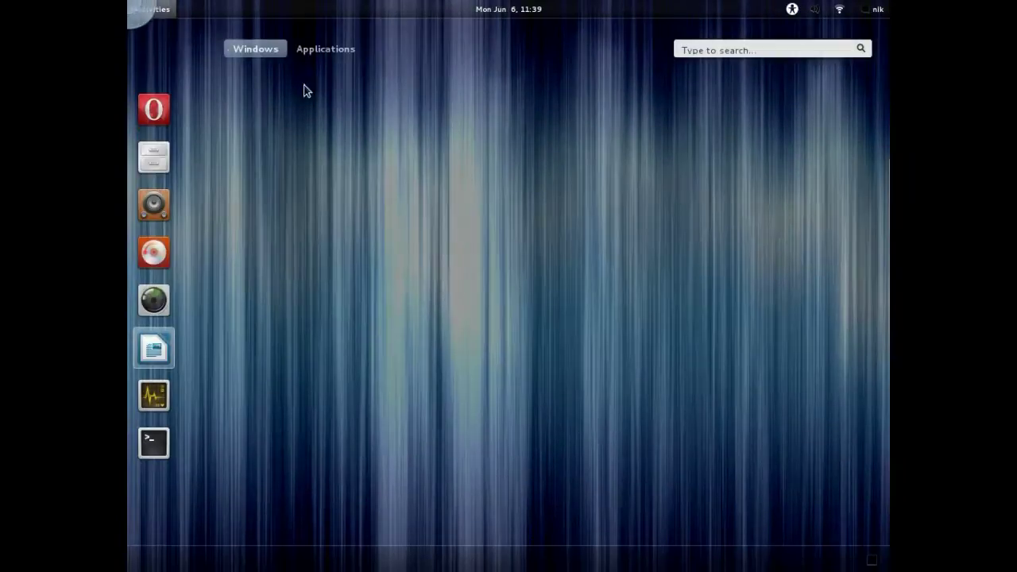
{"action": "type", "text": "v"}
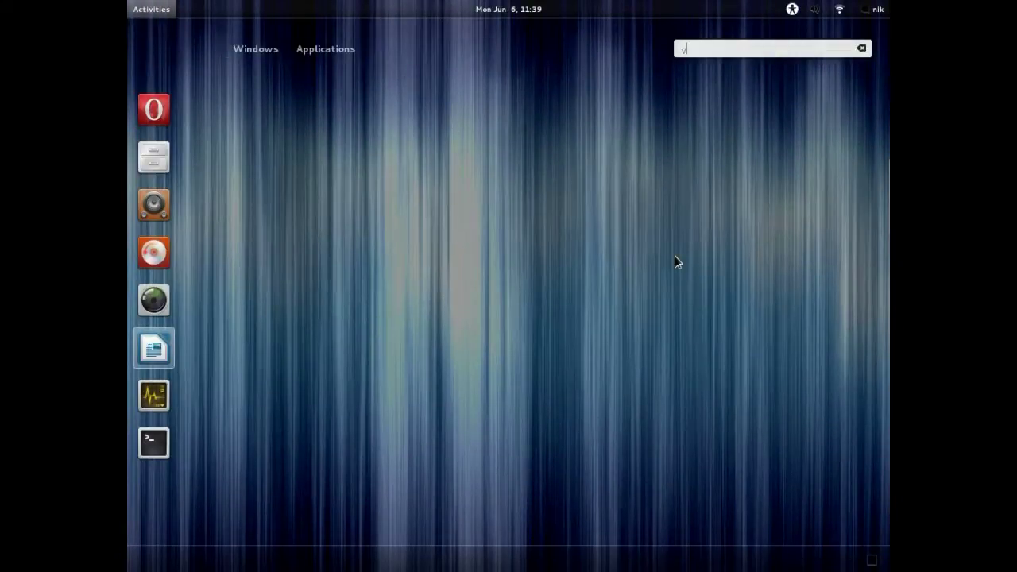
{"action": "type", "text": "um"}
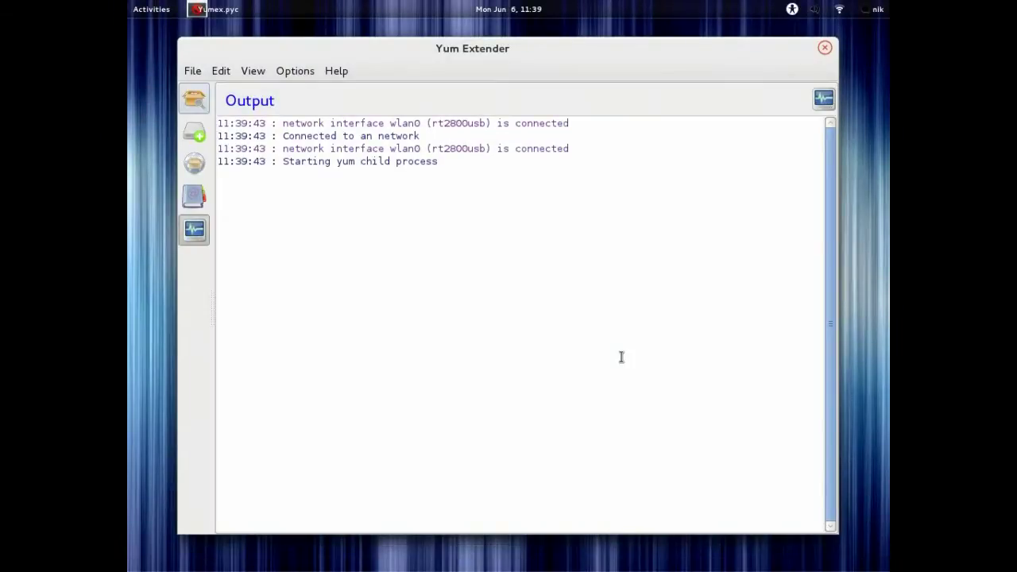
{"action": "type", "text": "****"}
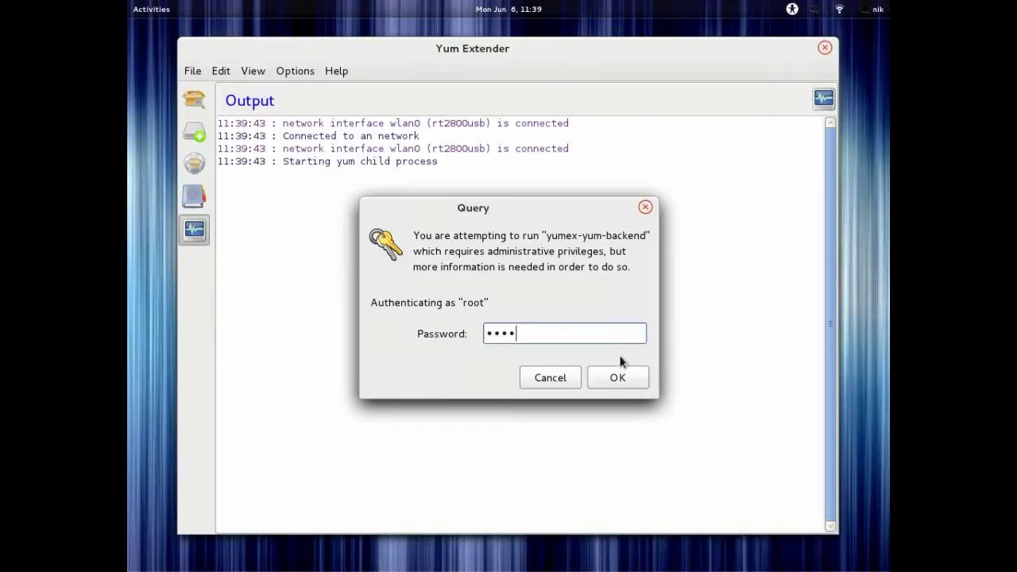
{"action": "type", "text": "***"}
{"action": "key", "text": "Return"}
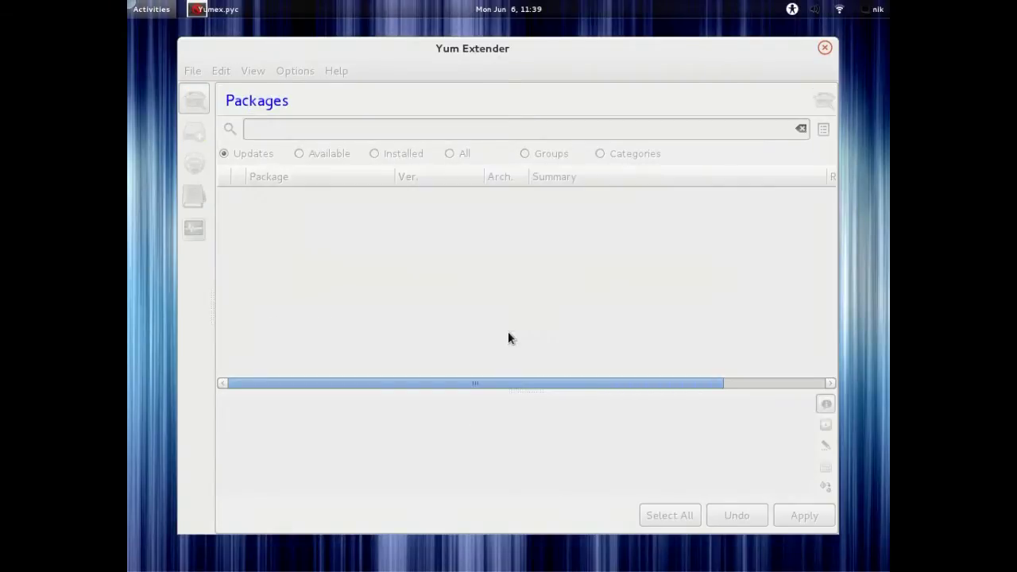
{"action": "key", "text": "super"}
{"action": "left_click_drag", "start_coordinate": [840, 100], "coordinate": [443, 310]}
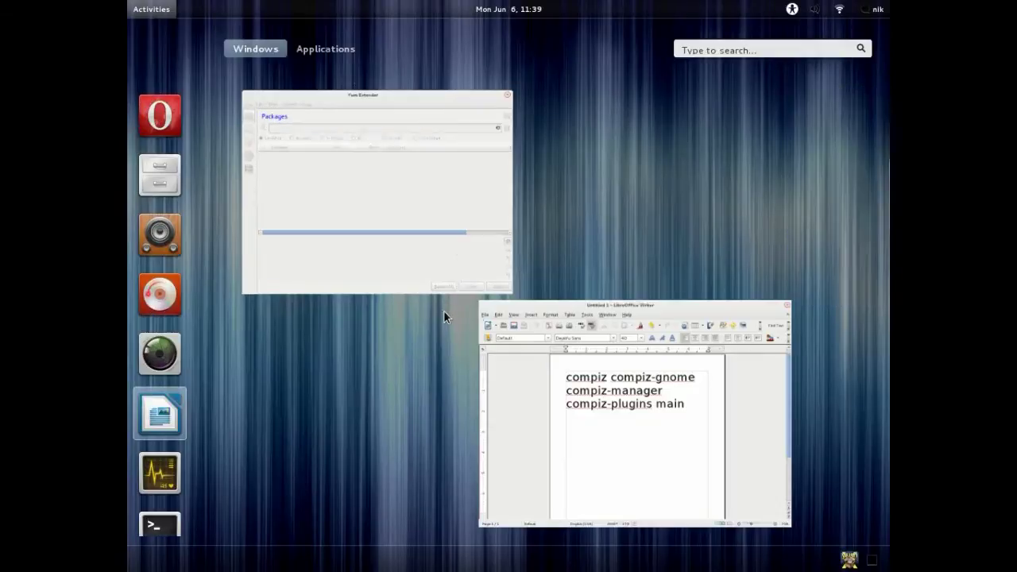
- Arrange the Writer notes and Yum Extender windows side by side on this workspace
{"action": "left_click", "coordinate": [586, 395]}
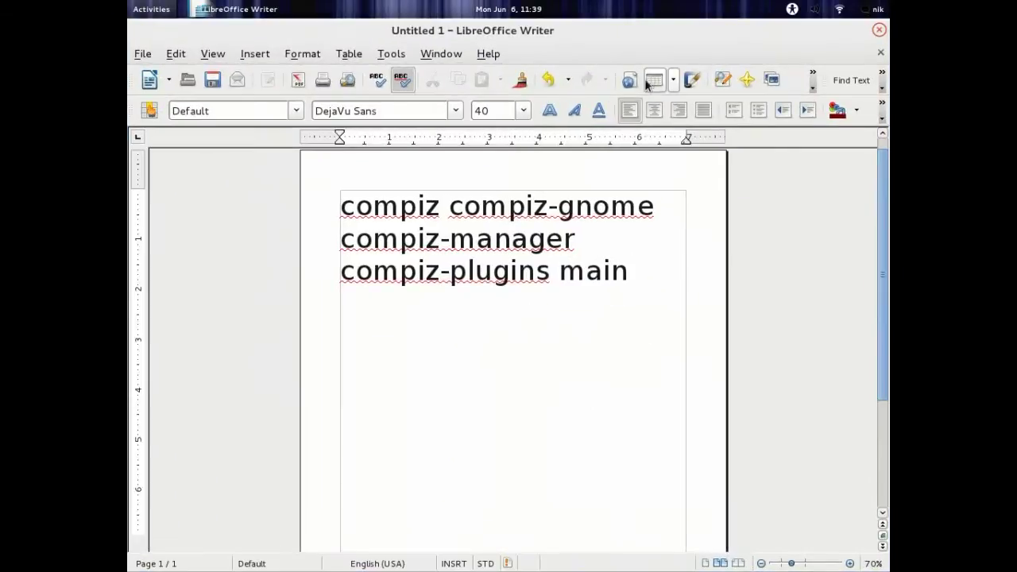
{"action": "double_click", "coordinate": [647, 35]}
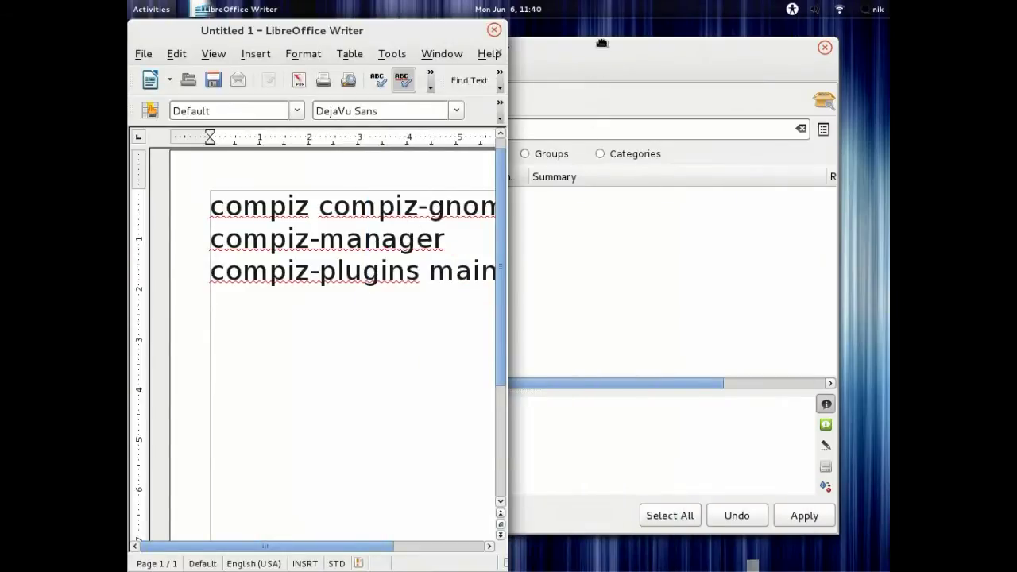
{"action": "left_click_drag", "start_coordinate": [603, 45], "coordinate": [771, 40]}
{"action": "left_click_drag", "start_coordinate": [529, 51], "coordinate": [712, 52]}
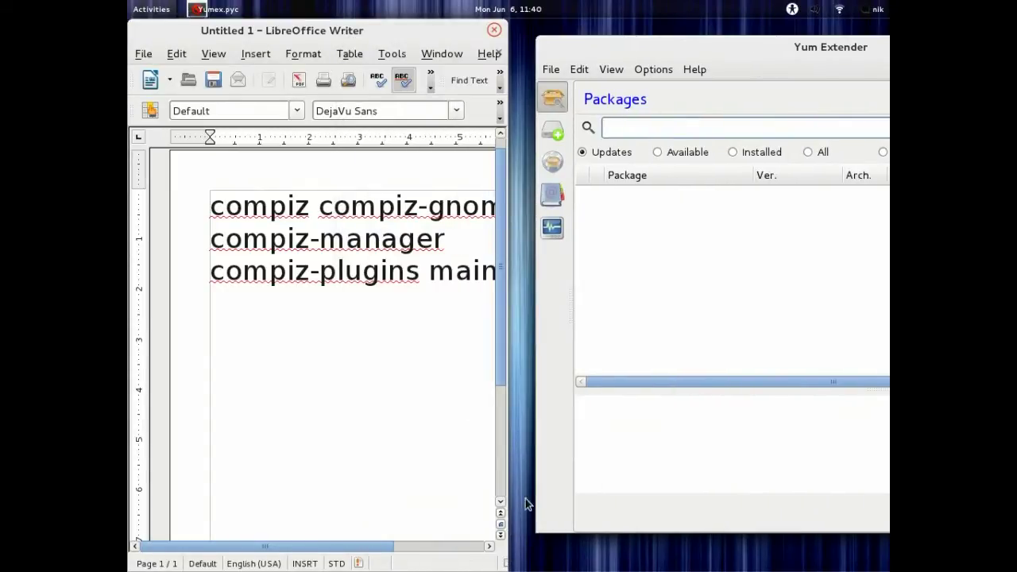
{"action": "left_click", "coordinate": [360, 552]}
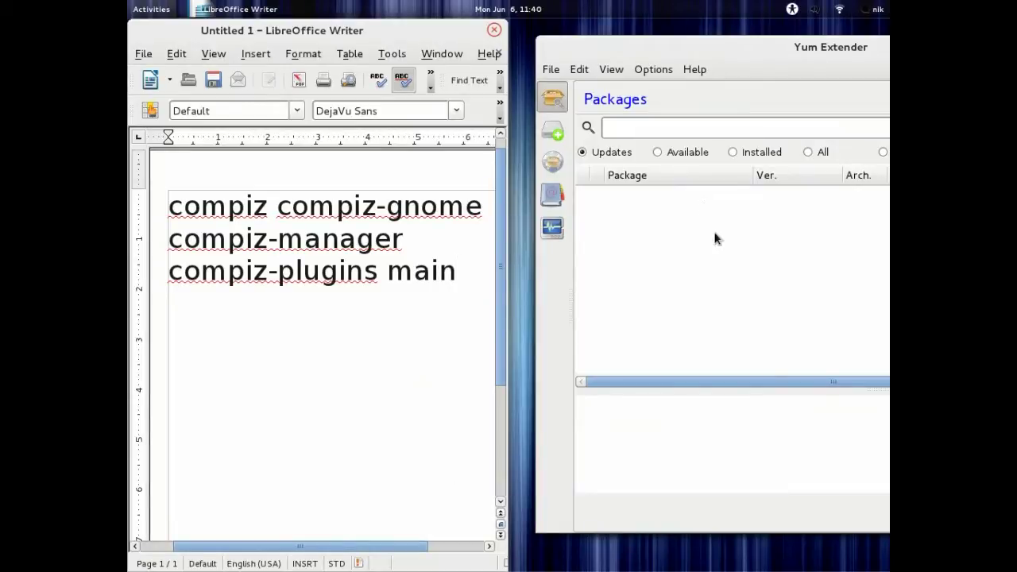
- Search packages for 'compiz' and mark the compiz package for installation
{"action": "left_click", "coordinate": [653, 125]}
{"action": "type", "text": "compiz"}
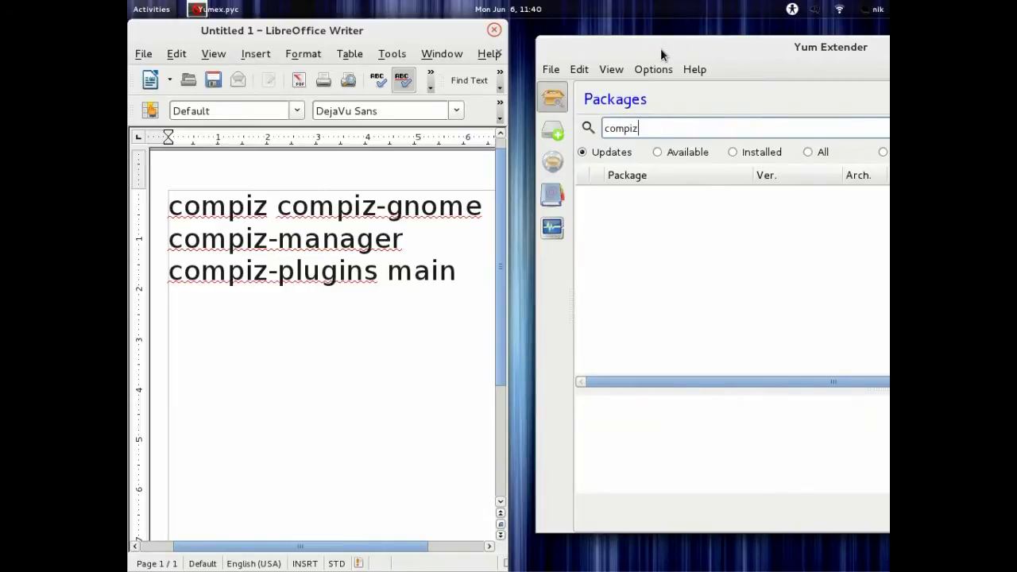
{"action": "mouse_move", "coordinate": [694, 44]}
{"action": "left_mouse_down"}
{"action": "mouse_move", "coordinate": [631, 42]}
{"action": "mouse_move", "coordinate": [656, 42]}
{"action": "left_mouse_up"}
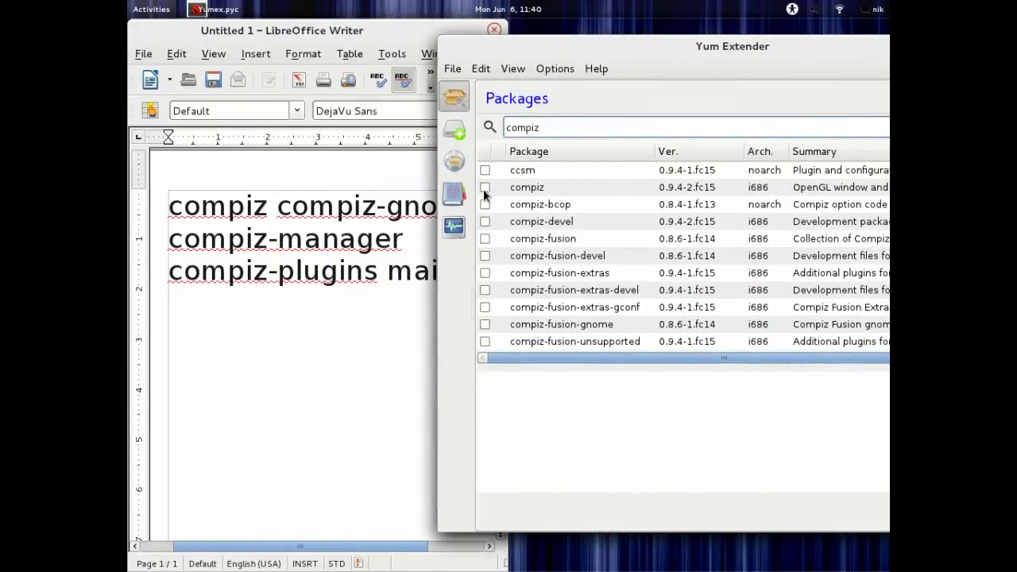
{"action": "left_click", "coordinate": [484, 187]}
{"action": "left_click_drag", "start_coordinate": [615, 42], "coordinate": [490, 82]}
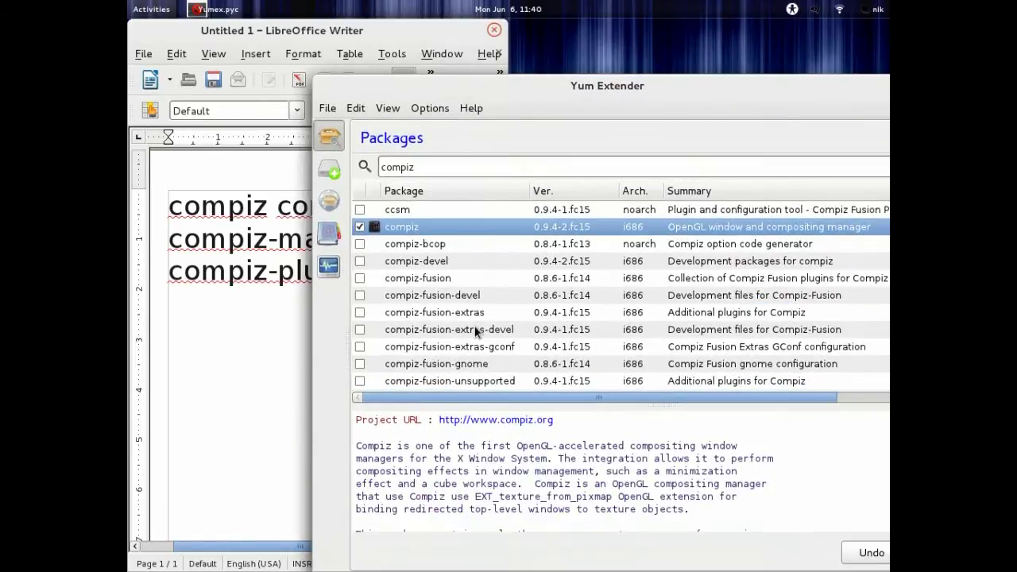
- Mark compiz-gnome, compiz-manager and compiz-plugins-main for installation as well
{"action": "scroll", "coordinate": [476, 332], "scroll_direction": "down", "scroll_amount": 2}
{"action": "scroll", "coordinate": [376, 329], "scroll_direction": "down", "scroll_amount": 2}
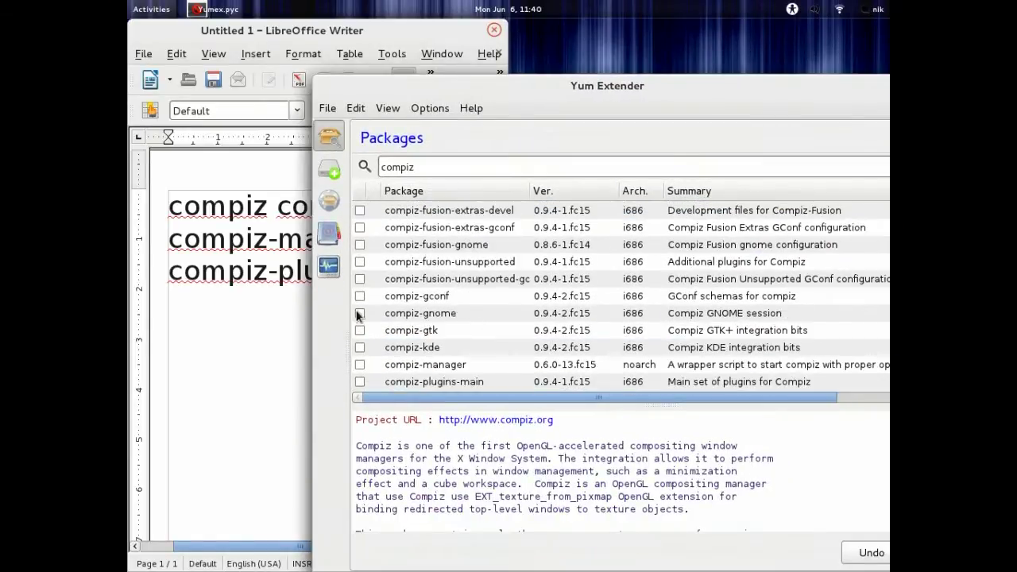
{"action": "left_click", "coordinate": [357, 314]}
{"action": "mouse_move", "coordinate": [562, 92]}
{"action": "left_mouse_down"}
{"action": "mouse_move", "coordinate": [775, 91]}
{"action": "mouse_move", "coordinate": [534, 48]}
{"action": "left_mouse_up"}
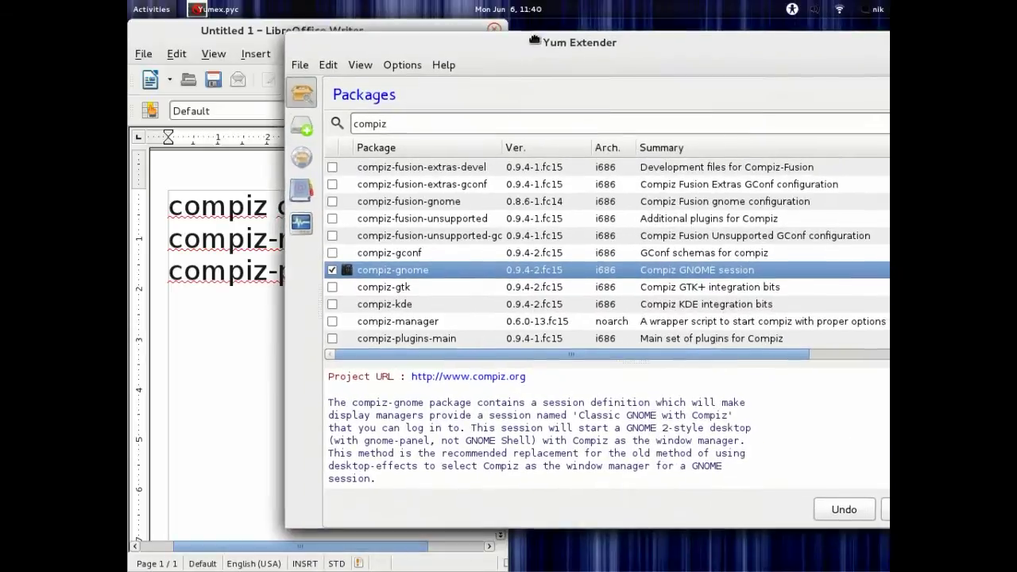
{"action": "scroll", "coordinate": [433, 287], "scroll_direction": "down", "scroll_amount": 1}
{"action": "scroll", "coordinate": [433, 287], "scroll_direction": "down", "scroll_amount": 1}
{"action": "left_click", "coordinate": [327, 263]}
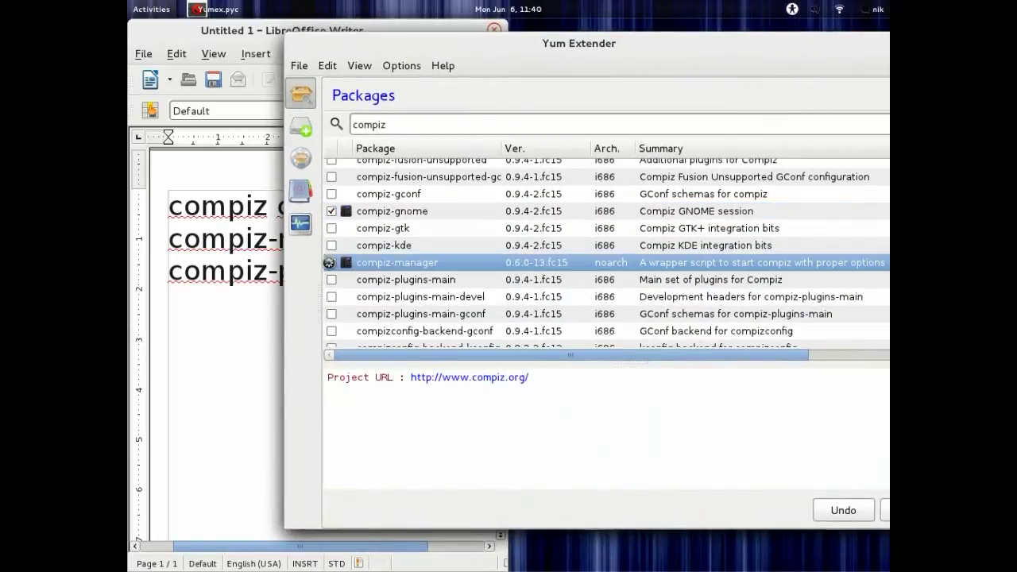
{"action": "mouse_move", "coordinate": [523, 43]}
{"action": "left_mouse_down"}
{"action": "mouse_move", "coordinate": [766, 218]}
{"action": "mouse_move", "coordinate": [510, 30]}
{"action": "left_mouse_up"}
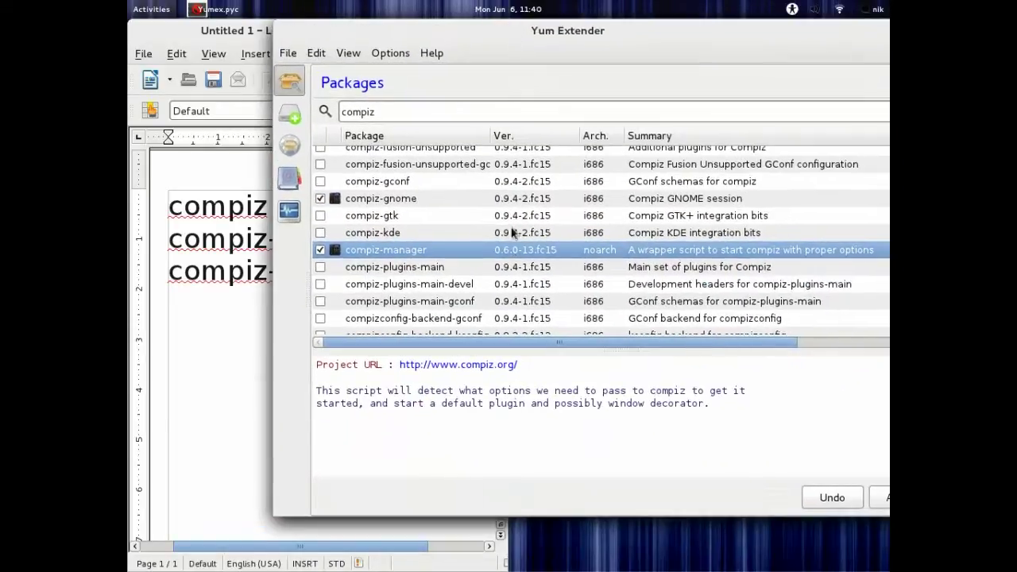
{"action": "left_click", "coordinate": [321, 267]}
{"action": "scroll", "coordinate": [488, 305], "scroll_direction": "down", "scroll_amount": 2}
{"action": "scroll", "coordinate": [488, 305], "scroll_direction": "down", "scroll_amount": 1}
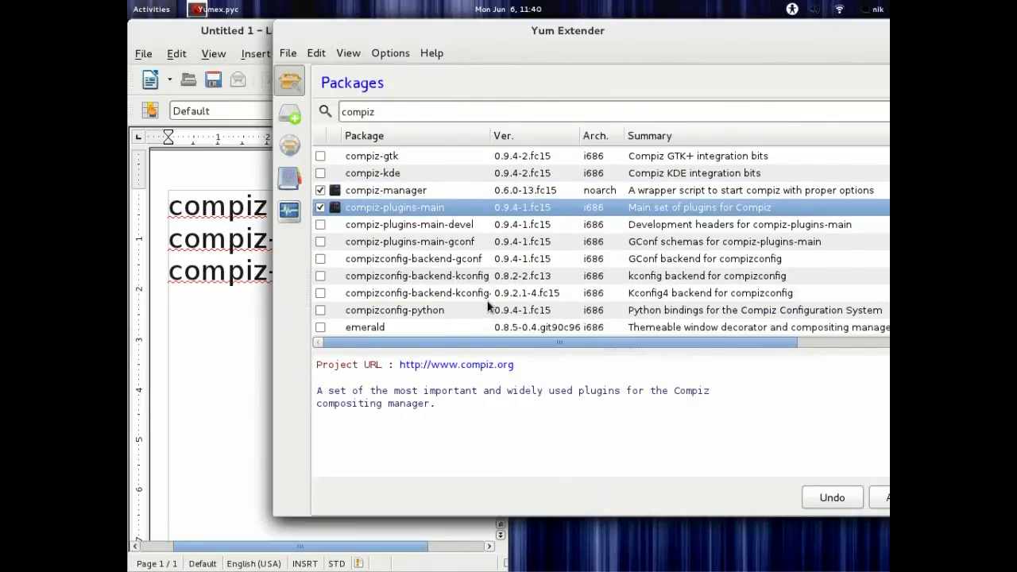
{"action": "scroll", "coordinate": [488, 305], "scroll_direction": "down", "scroll_amount": 3}
{"action": "scroll", "coordinate": [488, 306], "scroll_direction": "down", "scroll_amount": 1}
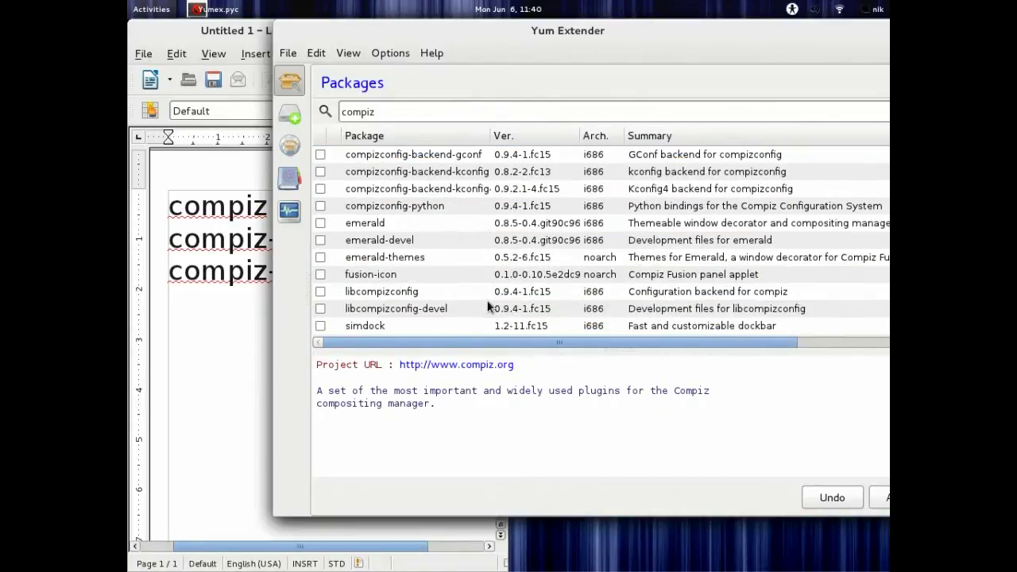
{"action": "scroll", "coordinate": [488, 306], "scroll_direction": "up", "scroll_amount": 3}
{"action": "scroll", "coordinate": [488, 306], "scroll_direction": "up", "scroll_amount": 2}
{"action": "scroll", "coordinate": [488, 305], "scroll_direction": "up", "scroll_amount": 1}
{"action": "scroll", "coordinate": [488, 305], "scroll_direction": "up", "scroll_amount": 1}
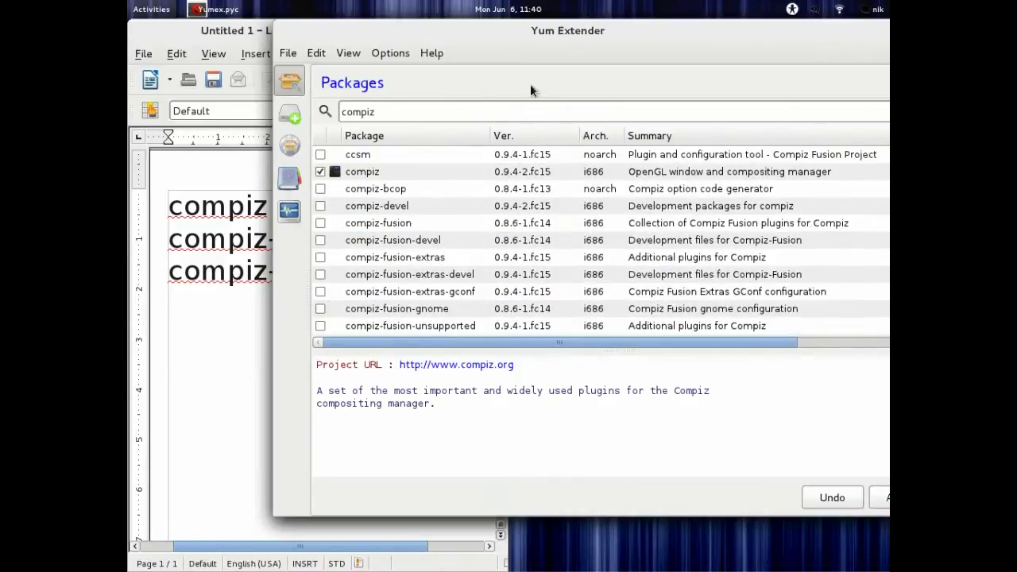
{"action": "left_click_drag", "start_coordinate": [583, 36], "coordinate": [435, 36]}
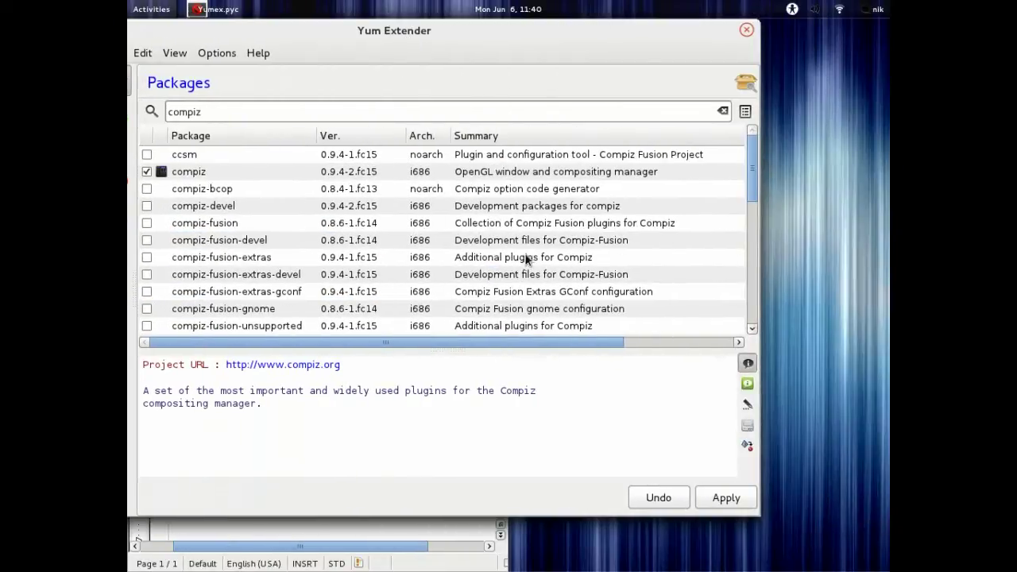
- Apply the marked compiz packages and confirm the transaction so the RPM install runs
{"action": "left_click", "coordinate": [730, 495]}
{"action": "left_click_drag", "start_coordinate": [395, 141], "coordinate": [467, 173]}
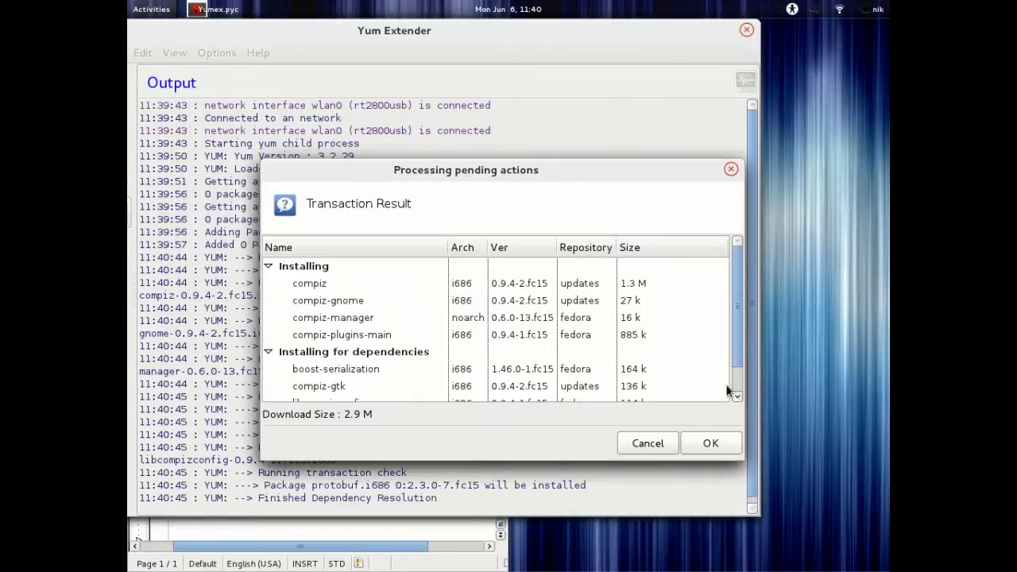
{"action": "left_click", "coordinate": [713, 446]}
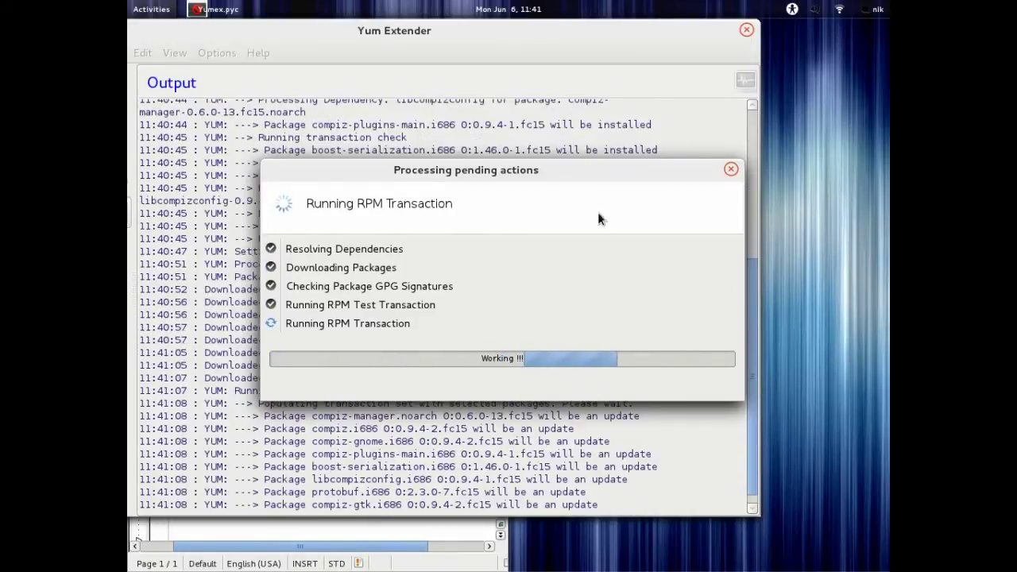
{"action": "left_click_drag", "start_coordinate": [590, 173], "coordinate": [505, 105]}
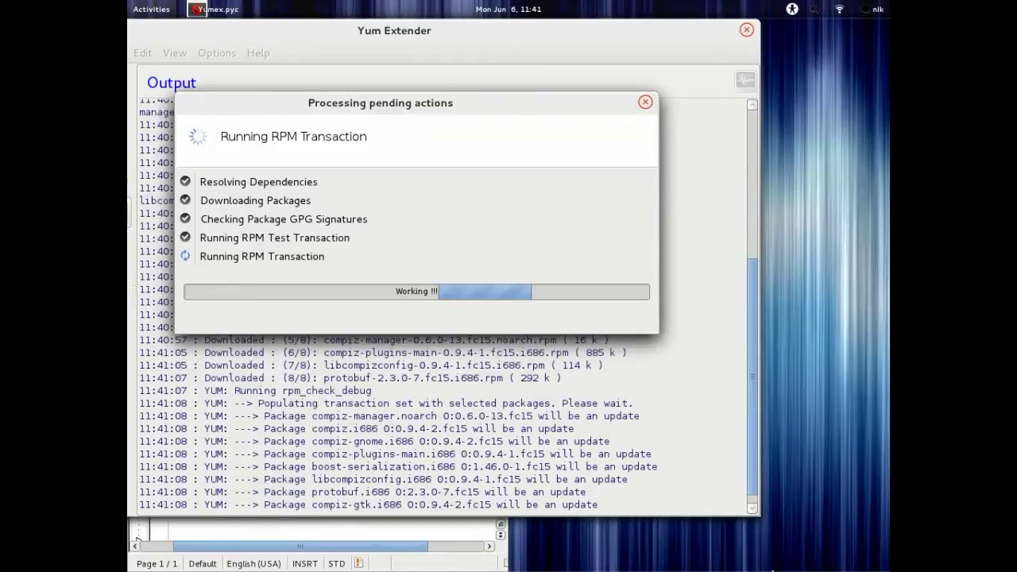
{"action": "key", "text": "super"}
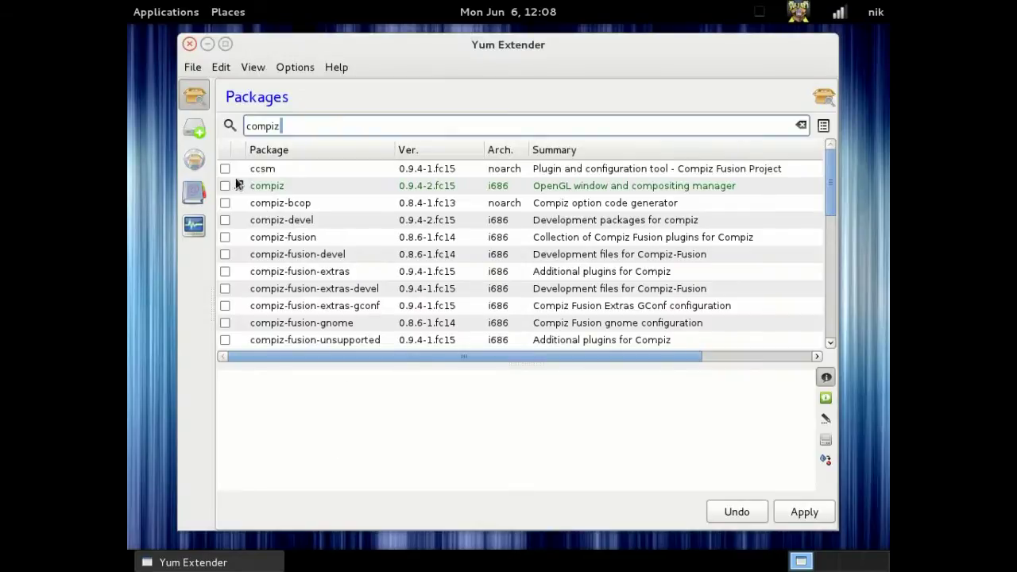
- Mark ccsm, compiz-fusion, compiz-fusion-extras and compiz-fusion-gnome for installation
{"action": "left_click", "coordinate": [226, 171]}
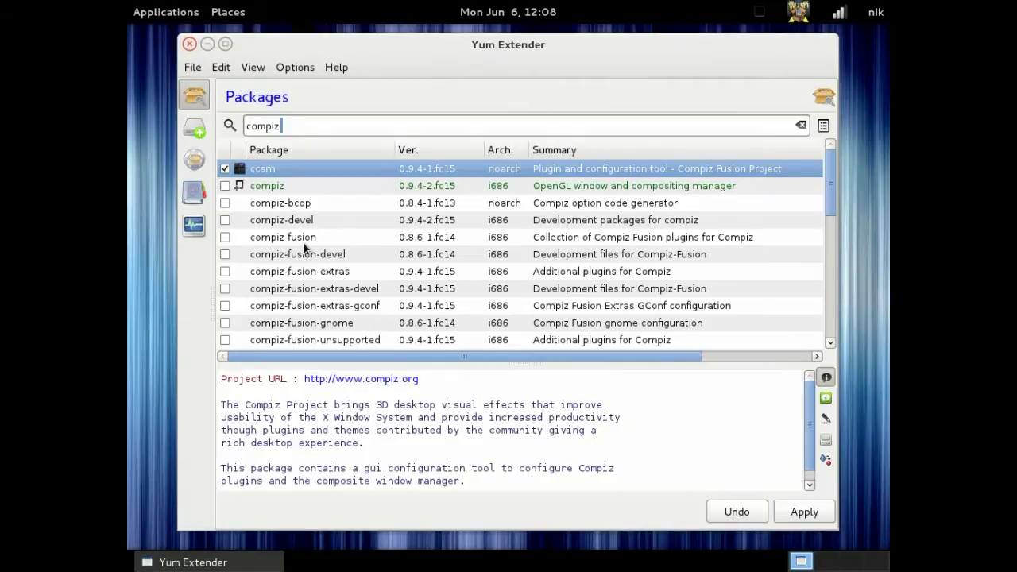
{"action": "left_click", "coordinate": [227, 236]}
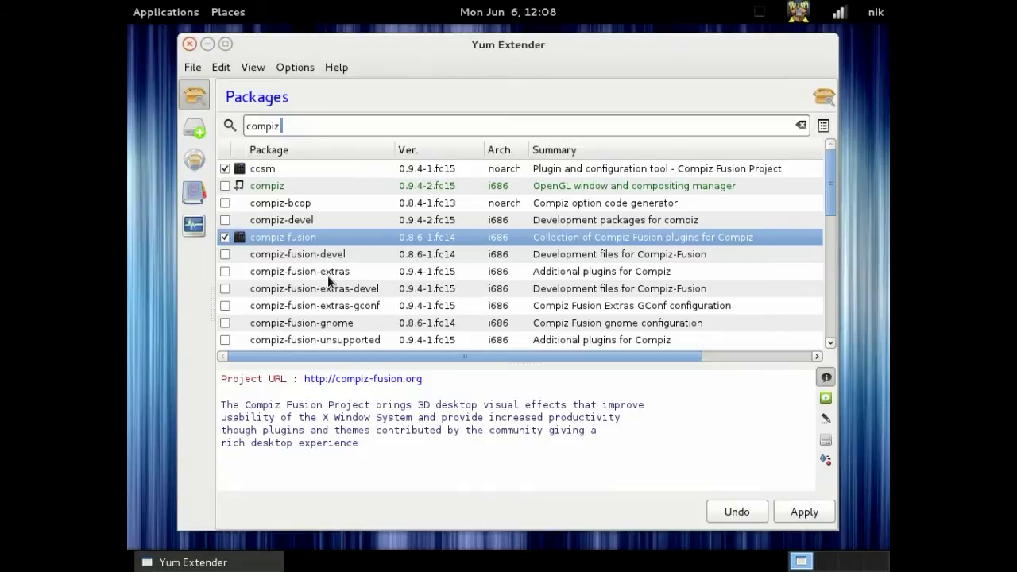
{"action": "left_click", "coordinate": [225, 271]}
{"action": "left_click", "coordinate": [225, 271]}
{"action": "scroll", "coordinate": [355, 309], "scroll_direction": "down", "scroll_amount": 1}
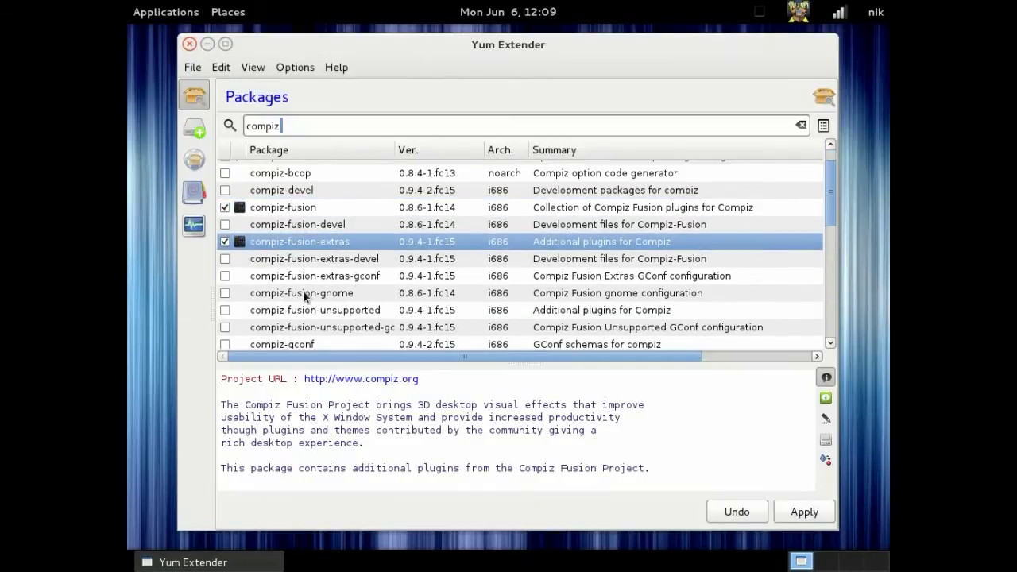
{"action": "left_click", "coordinate": [225, 293]}
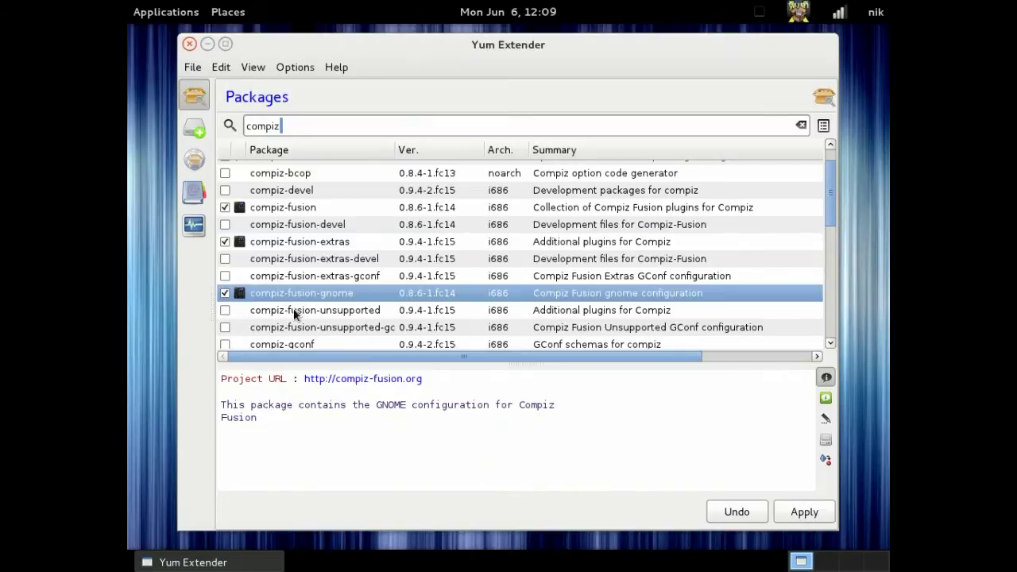
- Apply the marked packages so Yum Extender resolves their dependencies
{"action": "scroll", "coordinate": [293, 309], "scroll_direction": "down", "scroll_amount": 1}
{"action": "scroll", "coordinate": [422, 296], "scroll_direction": "down", "scroll_amount": 2}
{"action": "scroll", "coordinate": [422, 296], "scroll_direction": "down", "scroll_amount": 1}
{"action": "scroll", "coordinate": [422, 296], "scroll_direction": "down", "scroll_amount": 1}
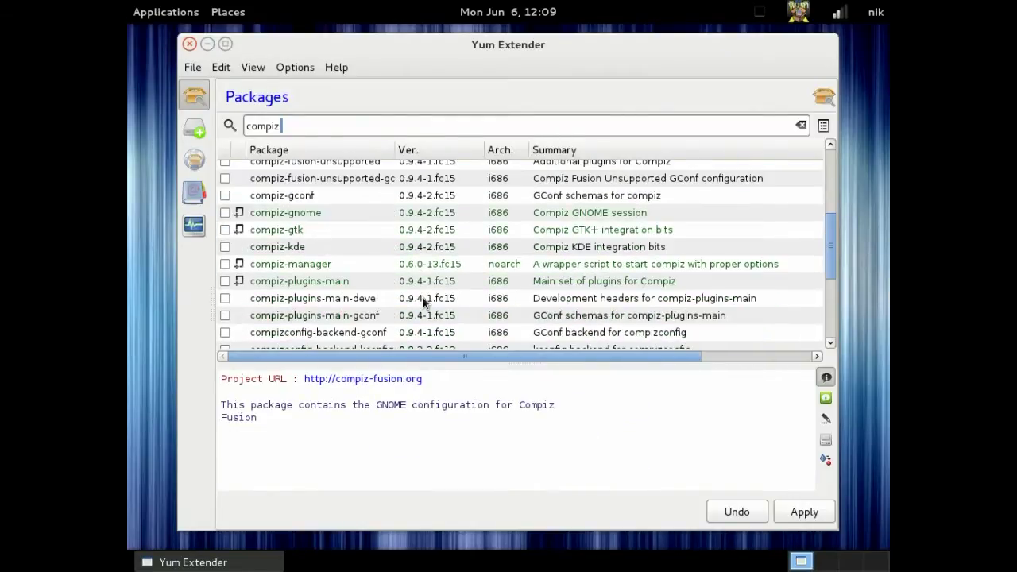
{"action": "scroll", "coordinate": [422, 297], "scroll_direction": "down", "scroll_amount": 1}
{"action": "scroll", "coordinate": [422, 297], "scroll_direction": "down", "scroll_amount": 1}
{"action": "scroll", "coordinate": [422, 298], "scroll_direction": "down", "scroll_amount": 1}
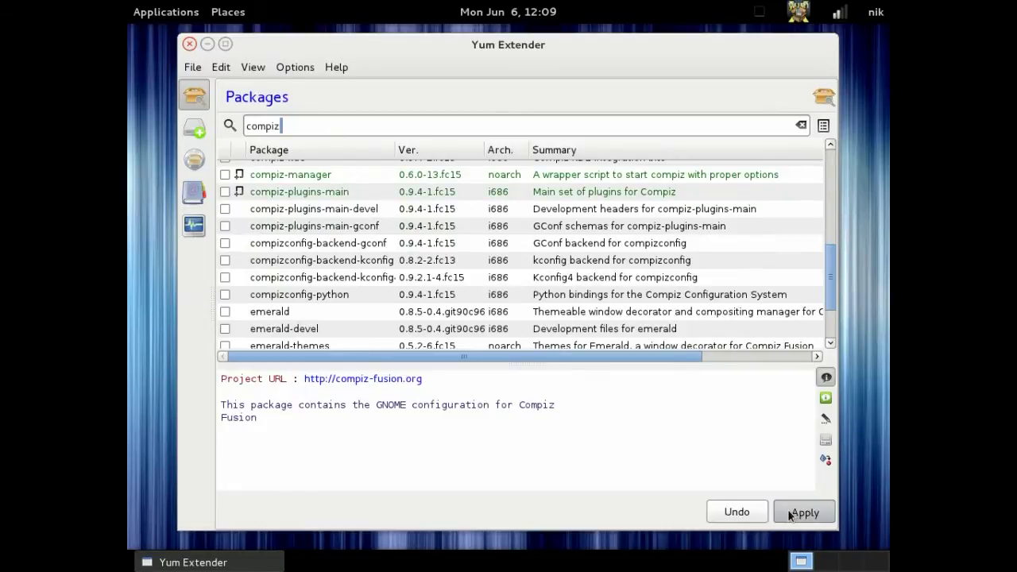
{"action": "left_click", "coordinate": [797, 513]}
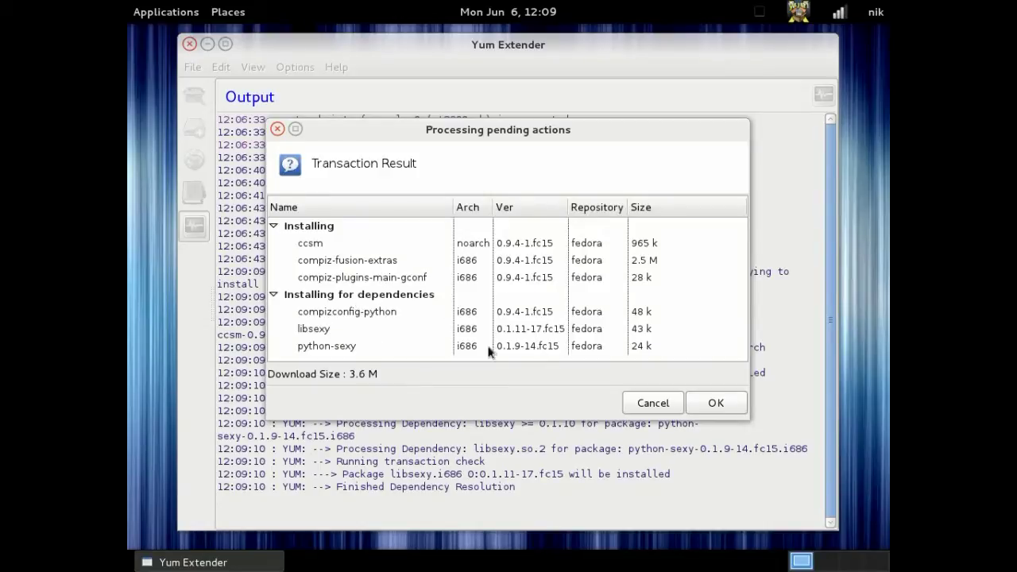
- Confirm the transaction installing ccsm, compiz-fusion-extras and compiz-plugins-main-gconf
{"action": "left_click", "coordinate": [718, 404]}
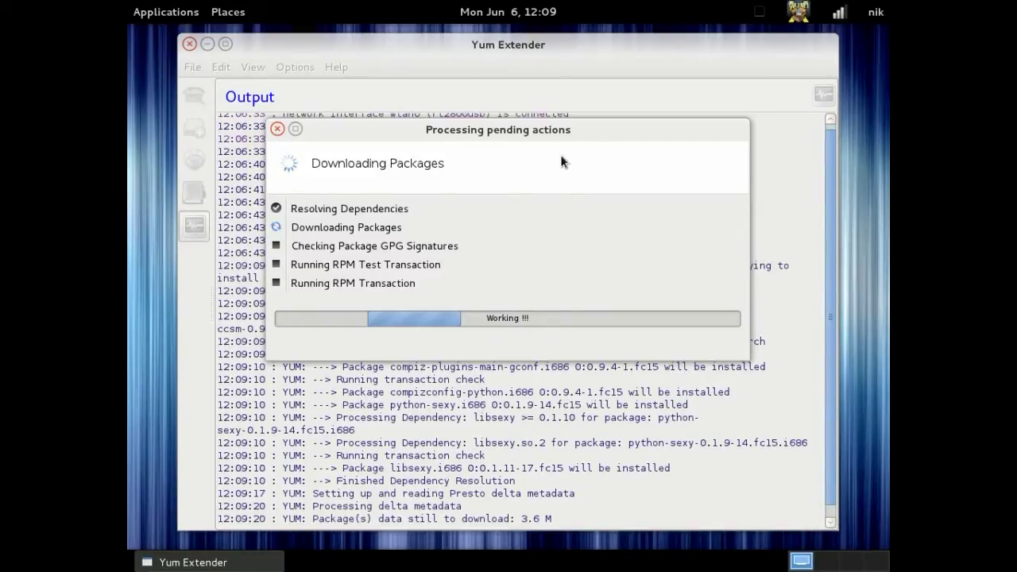
{"action": "left_click_drag", "start_coordinate": [545, 130], "coordinate": [504, 110]}
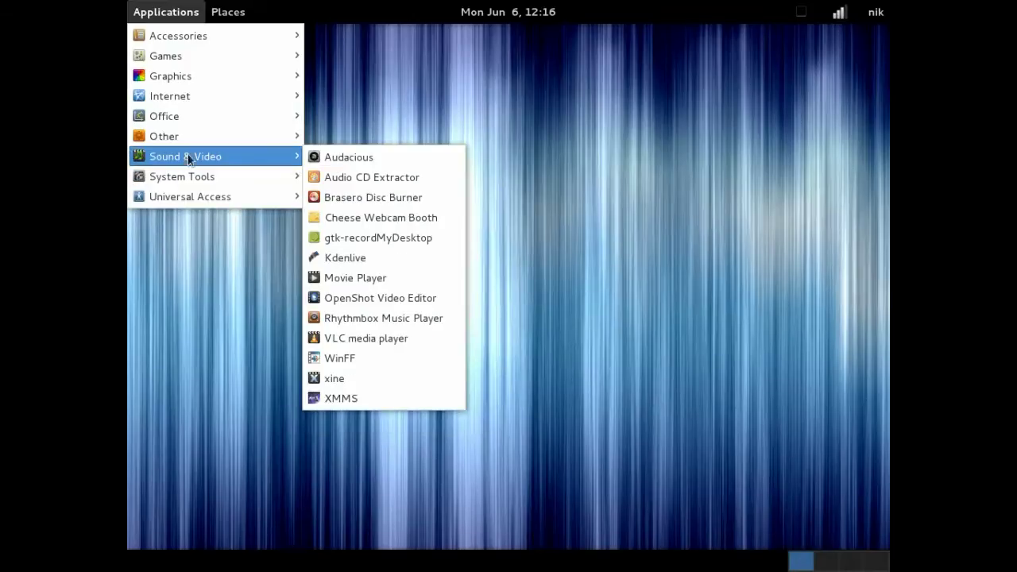
{"action": "mouse_move", "coordinate": [215, 136]}
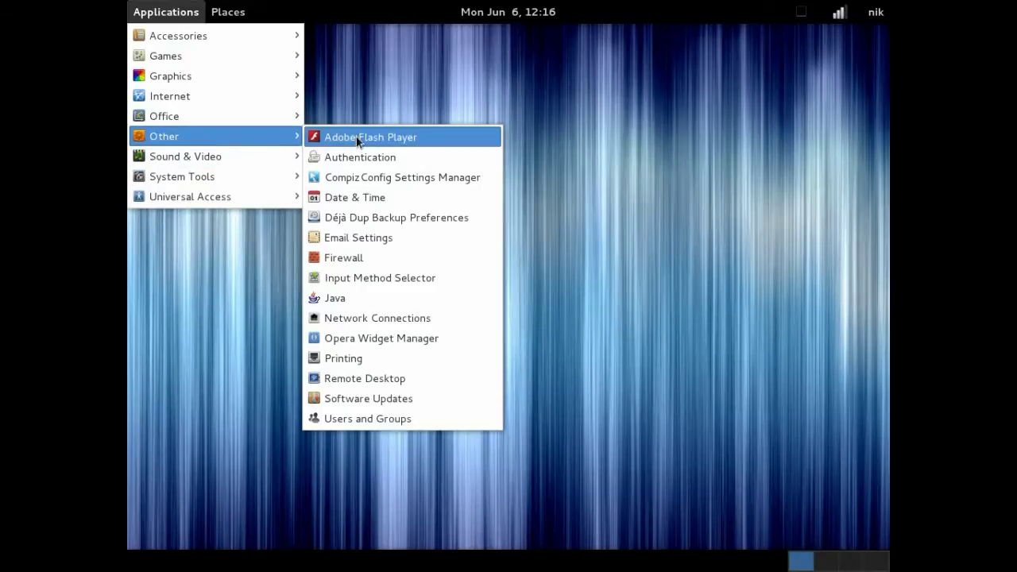
- Launch CompizConfig and enable Rotate Cube with Desktop Cube, disabling Desktop Wall
{"action": "left_click", "coordinate": [371, 184]}
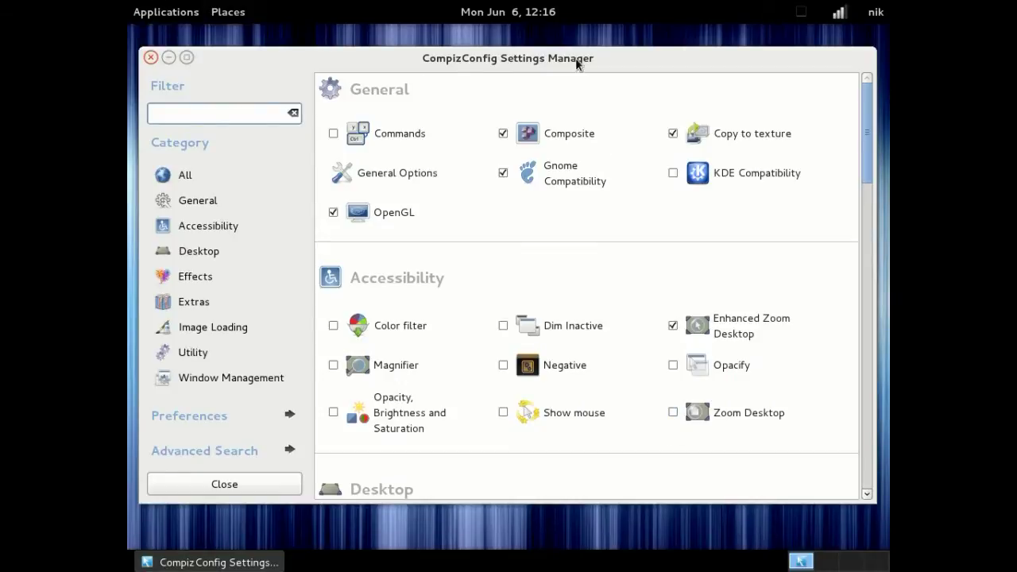
{"action": "left_click_drag", "start_coordinate": [577, 63], "coordinate": [558, 59]}
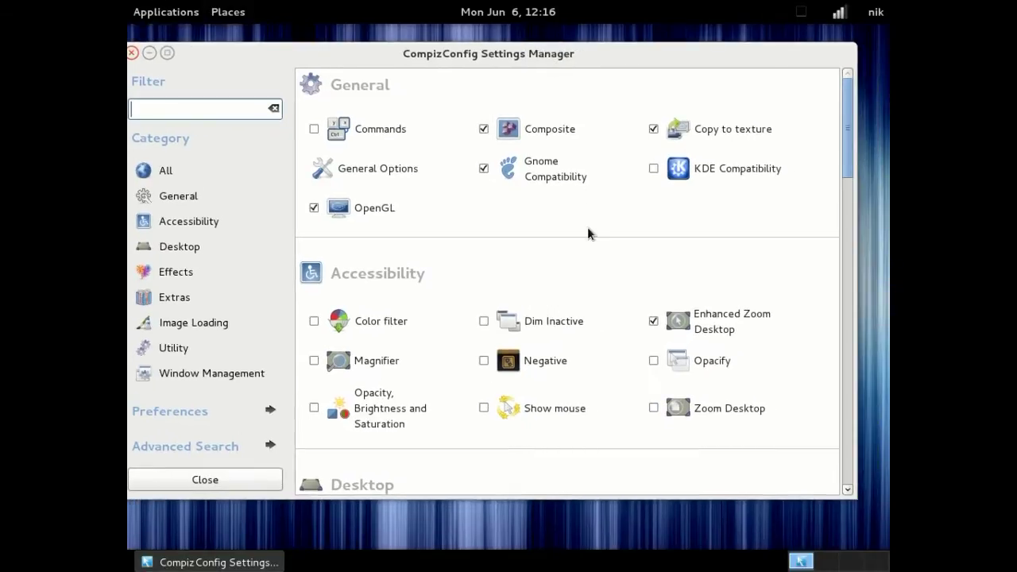
{"action": "scroll", "coordinate": [587, 227], "scroll_direction": "down", "scroll_amount": 5}
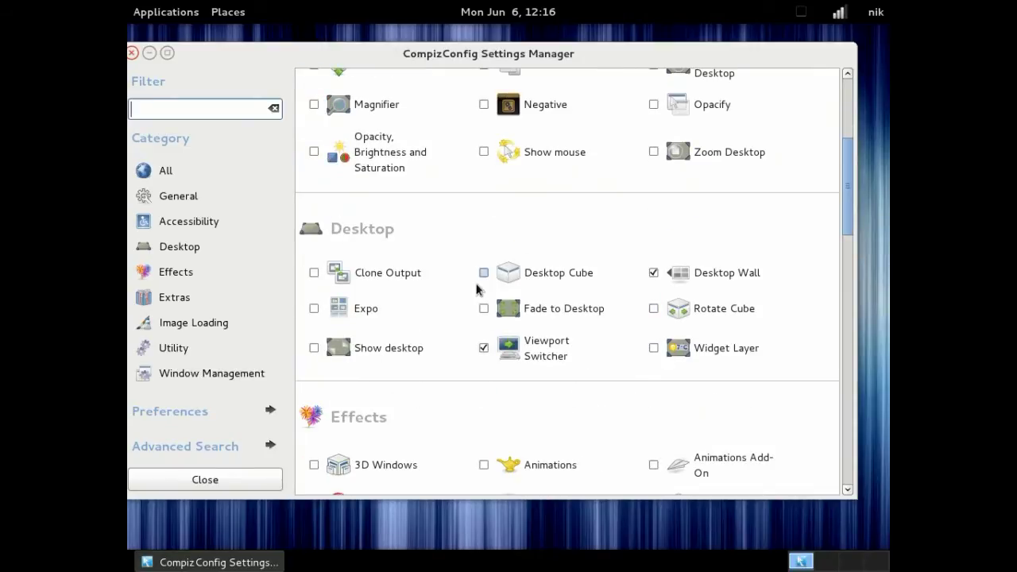
{"action": "left_click", "coordinate": [654, 310]}
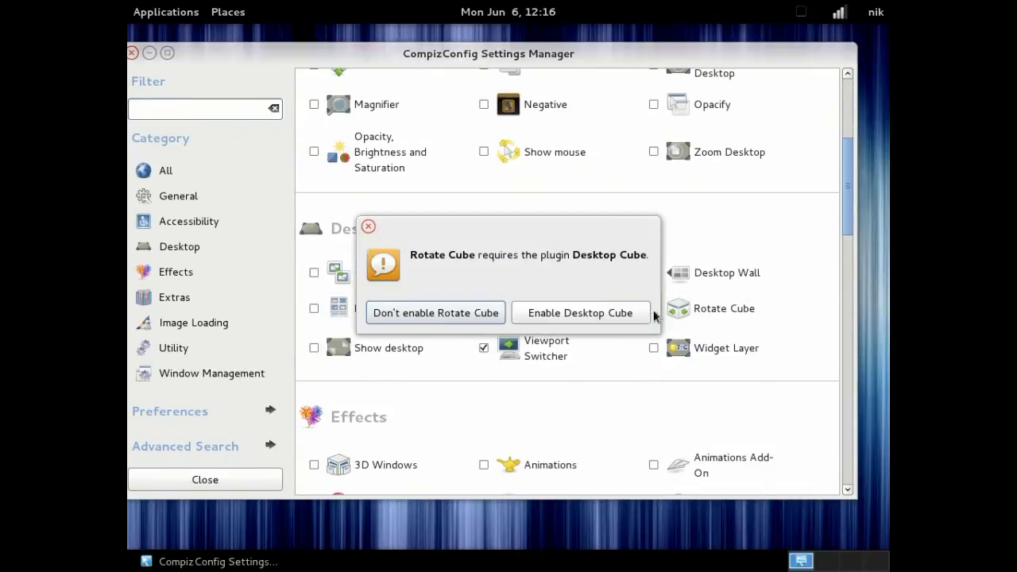
{"action": "left_click", "coordinate": [567, 315]}
{"action": "left_click", "coordinate": [580, 313]}
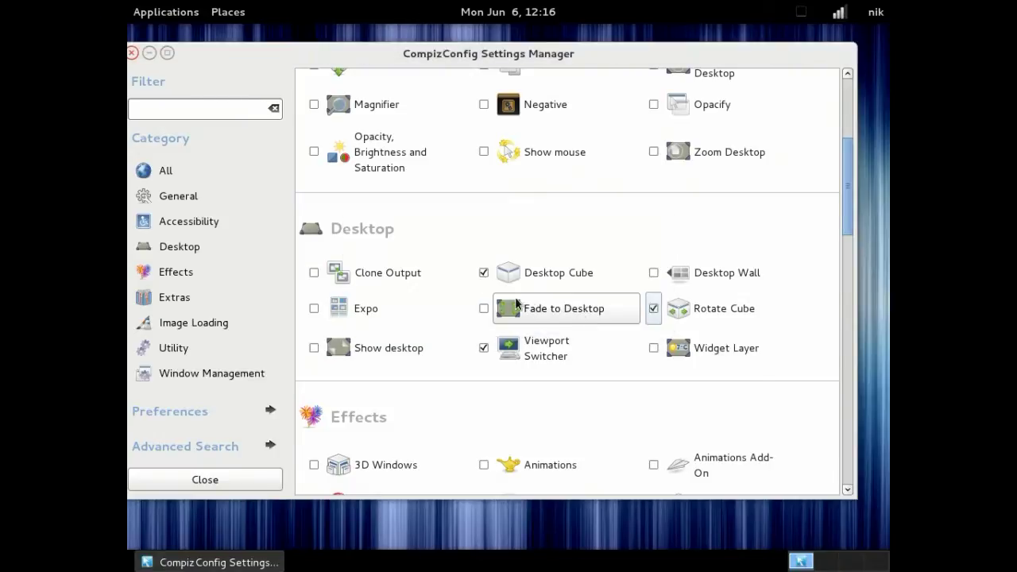
- Enable Animations, 3D Windows and Wobbly Windows, disabling the conflicting Snapping Windows
{"action": "scroll", "coordinate": [601, 405], "scroll_direction": "down", "scroll_amount": 3}
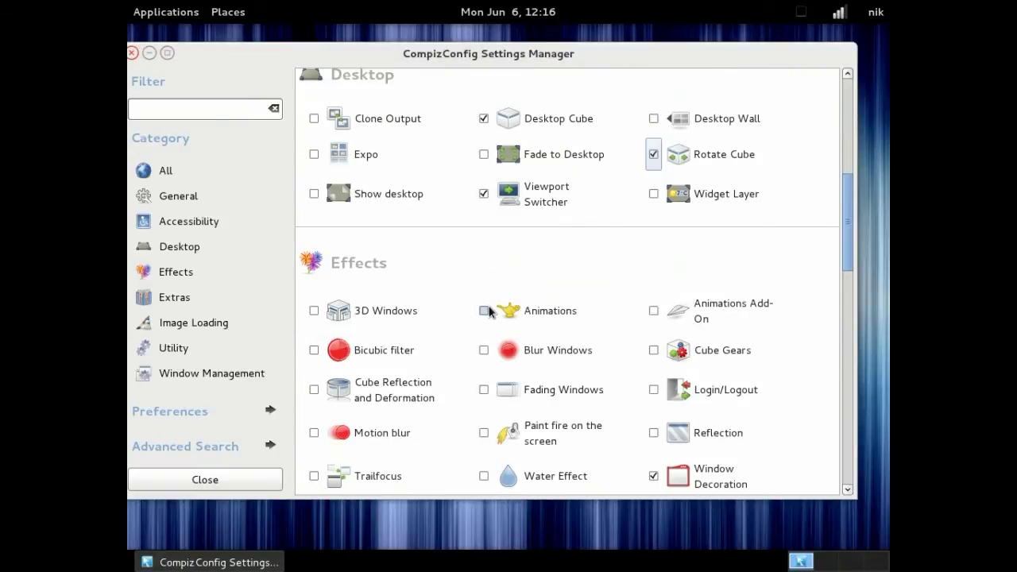
{"action": "left_click", "coordinate": [484, 311]}
{"action": "left_click", "coordinate": [314, 310]}
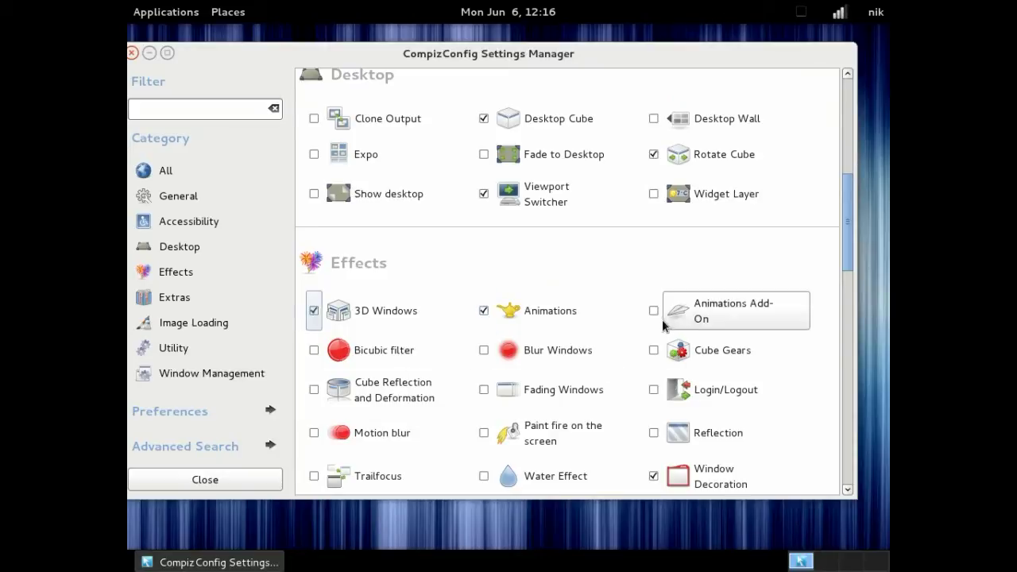
{"action": "scroll", "coordinate": [652, 313], "scroll_direction": "down", "scroll_amount": 3}
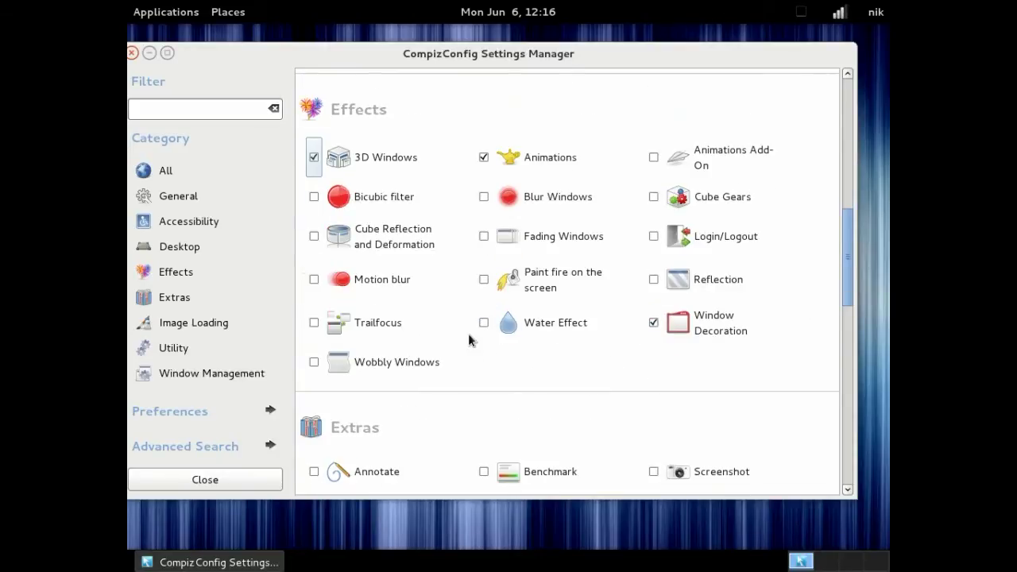
{"action": "left_click", "coordinate": [315, 363]}
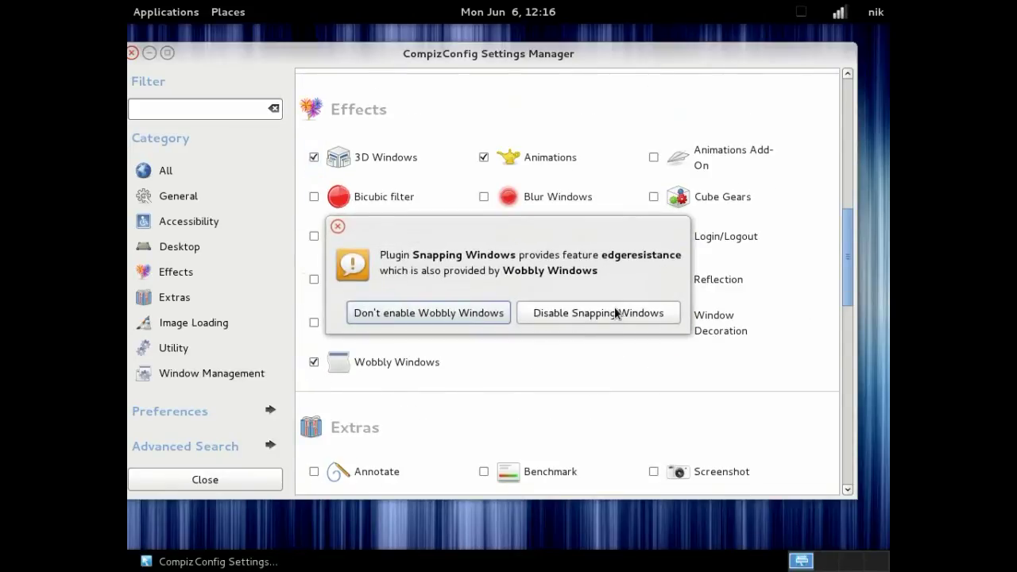
{"action": "left_click", "coordinate": [614, 315]}
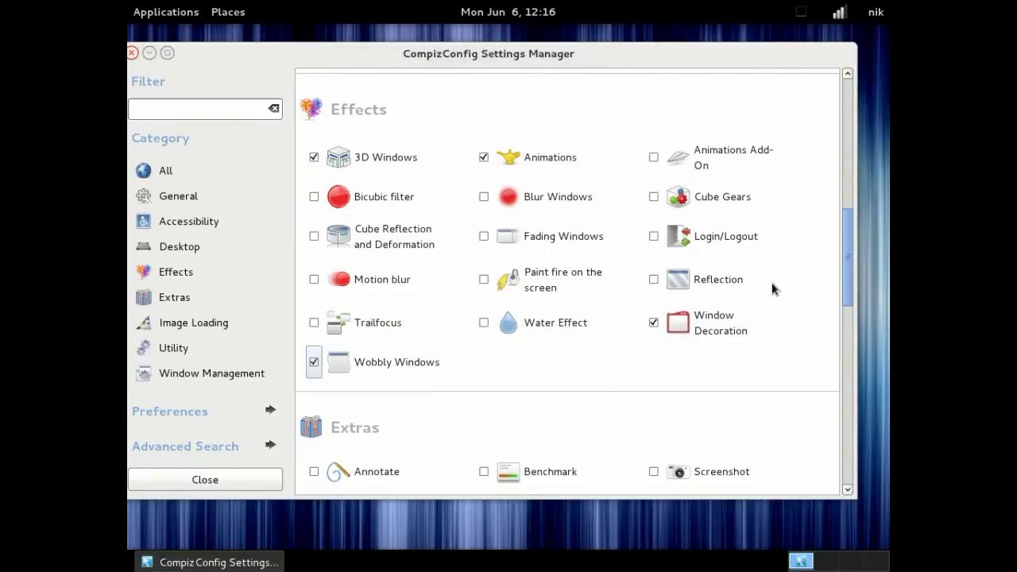
{"action": "left_click", "coordinate": [228, 11]}
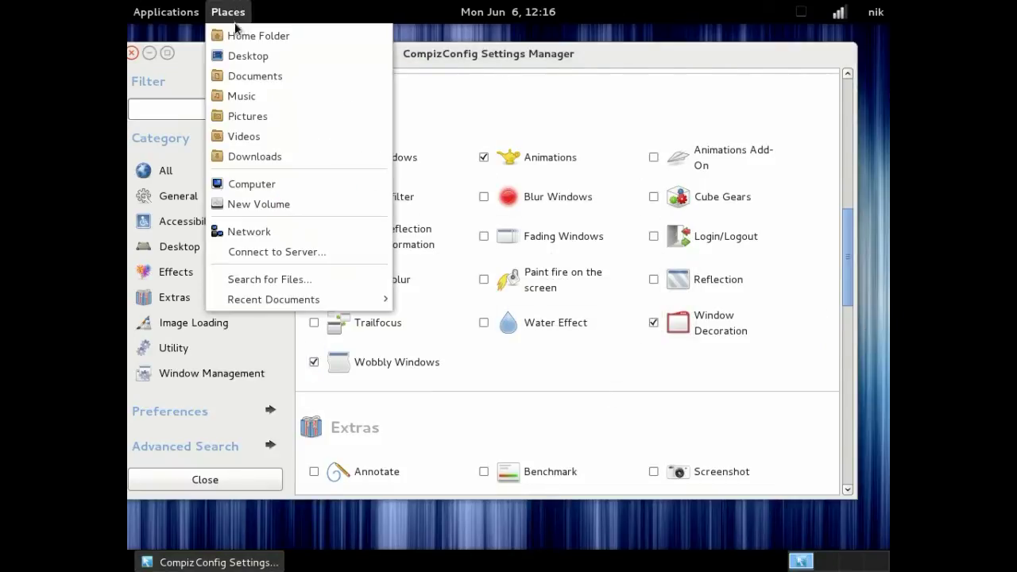
{"action": "left_click", "coordinate": [239, 34]}
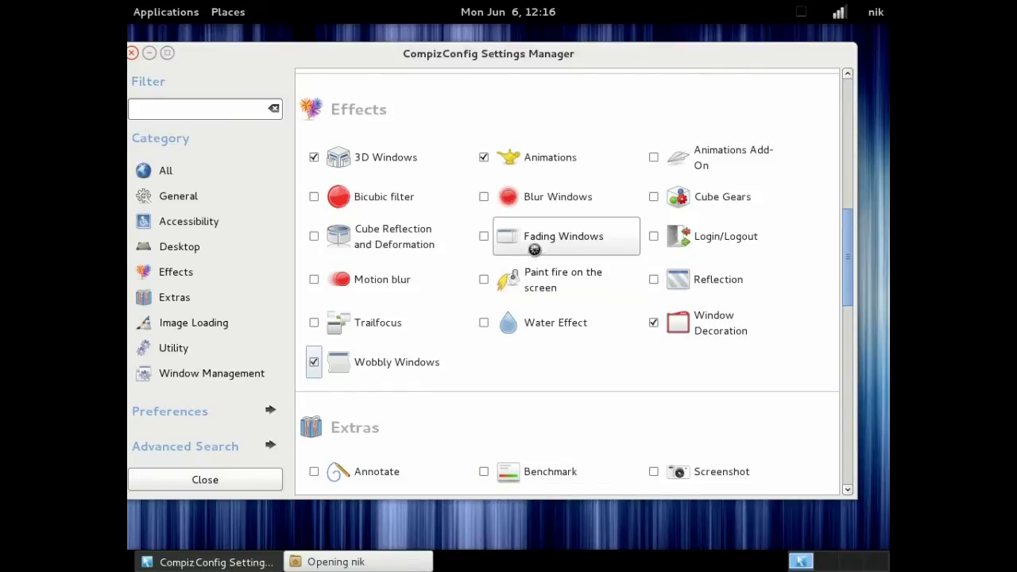
{"action": "left_click_drag", "start_coordinate": [477, 122], "coordinate": [607, 258]}
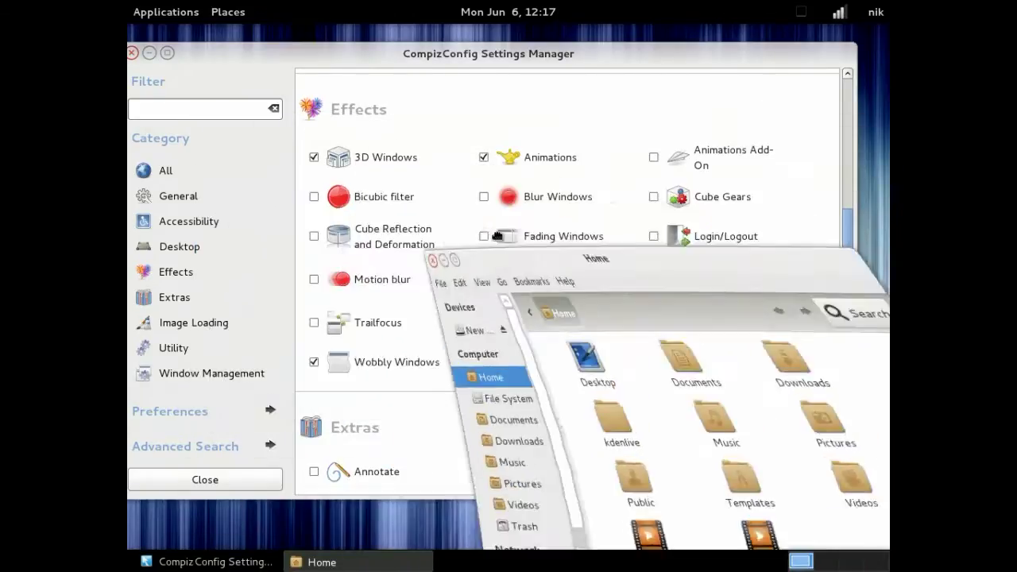
{"action": "mouse_move", "coordinate": [509, 261]}
{"action": "left_mouse_down"}
{"action": "mouse_move", "coordinate": [427, 176]}
{"action": "mouse_move", "coordinate": [194, 219]}
{"action": "left_mouse_up"}
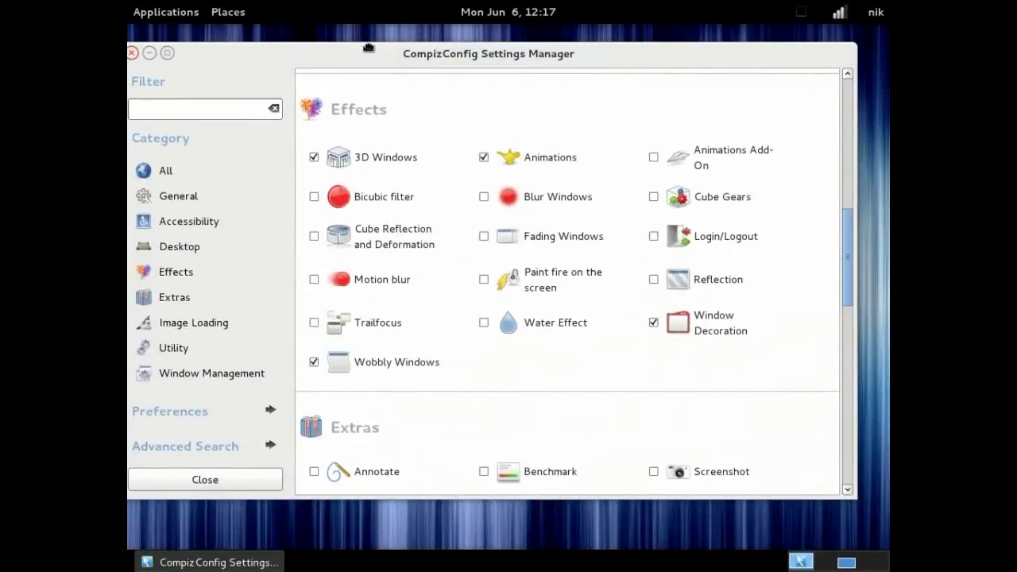
{"action": "mouse_move", "coordinate": [368, 46]}
{"action": "left_mouse_down"}
{"action": "mouse_move", "coordinate": [411, 47]}
{"action": "mouse_move", "coordinate": [392, 40]}
{"action": "left_mouse_up"}
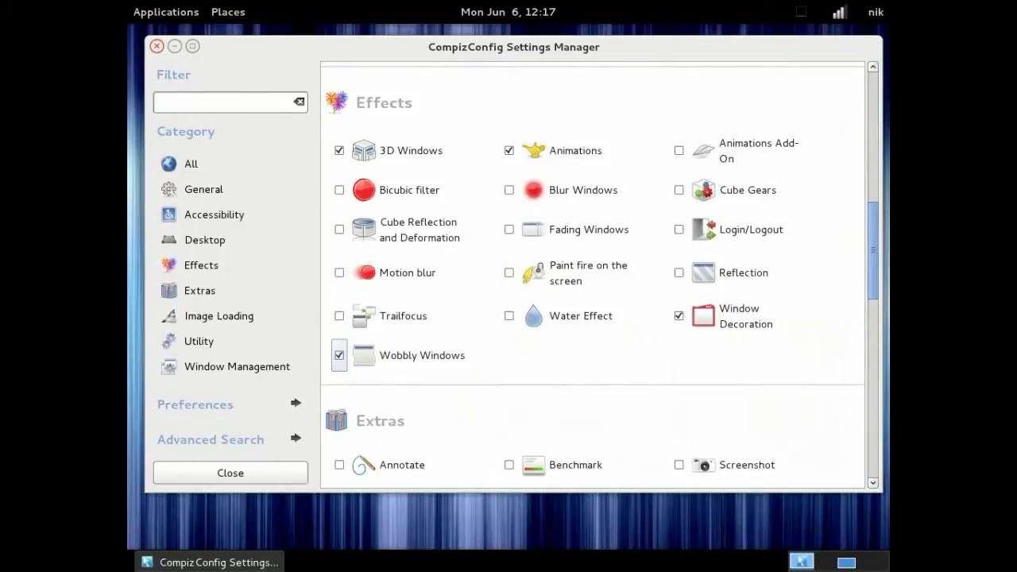
{"action": "left_click_drag", "start_coordinate": [509, 524], "coordinate": [462, 528]}
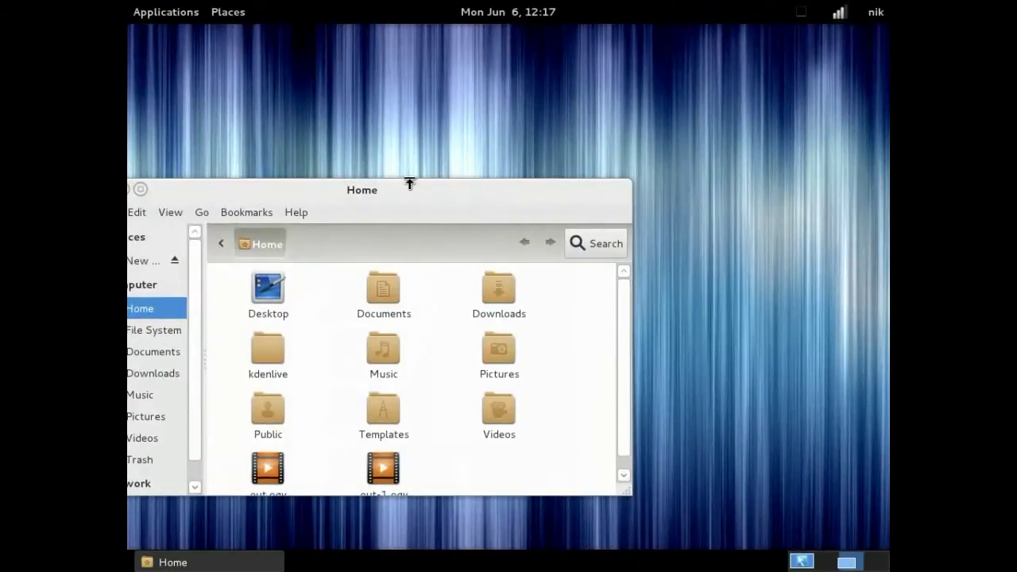
{"action": "left_click_drag", "start_coordinate": [409, 184], "coordinate": [886, 211]}
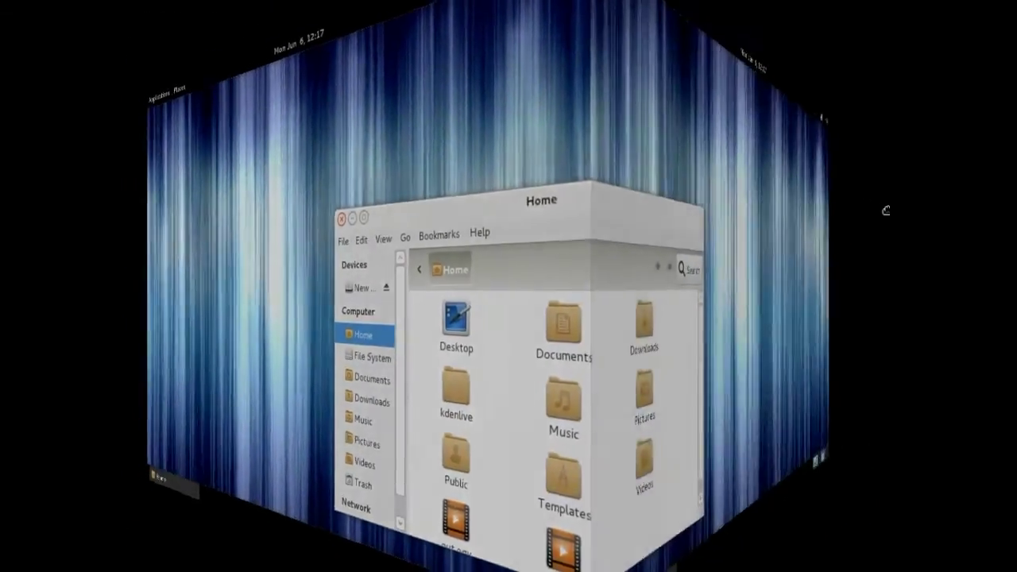
{"action": "left_click_drag", "start_coordinate": [886, 211], "coordinate": [524, 137]}
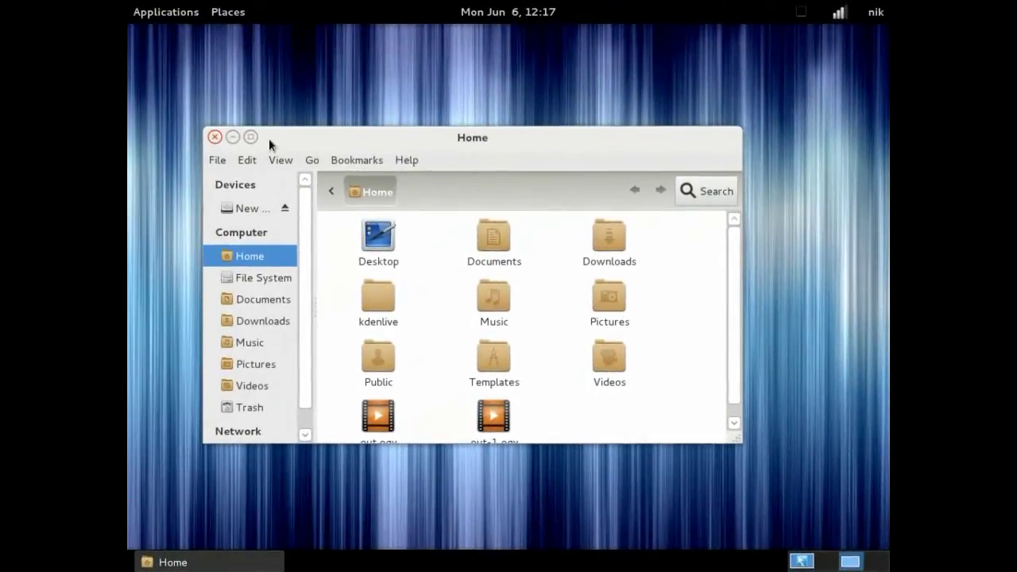
{"action": "left_click", "coordinate": [215, 136]}
{"action": "key", "text": "ctrl+alt+Left"}
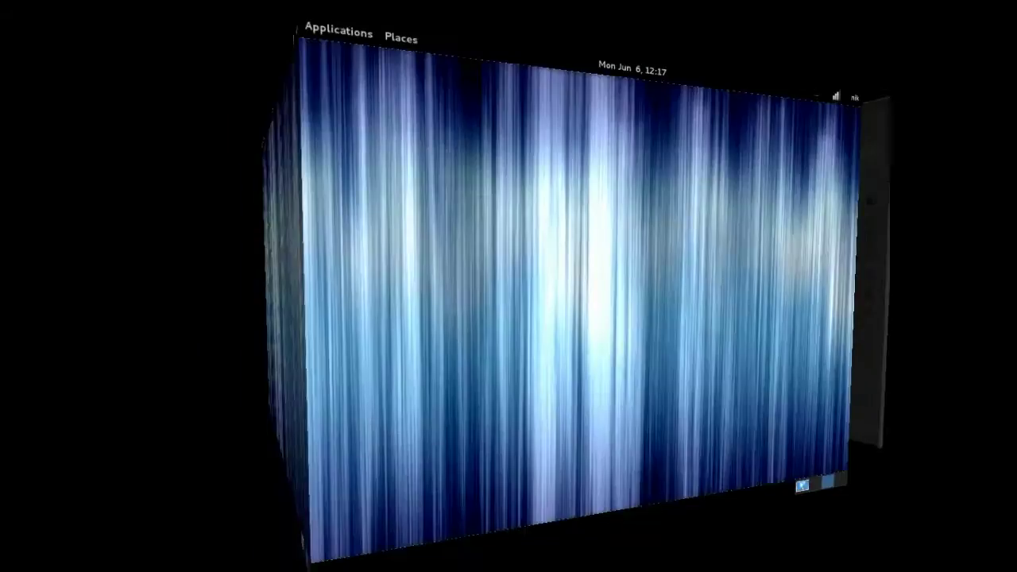
{"action": "key", "text": "ctrl+alt+Right"}
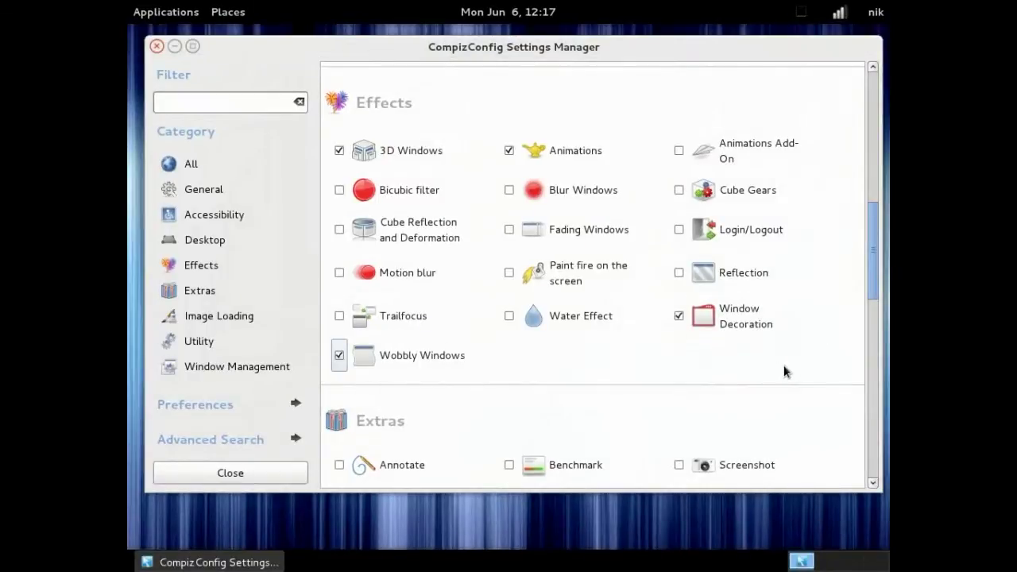
{"action": "scroll", "coordinate": [627, 408], "scroll_direction": "down", "scroll_amount": 1}
- Enable the Grid plugin under Window Management, then move and maximize the settings window
{"action": "scroll", "coordinate": [627, 386], "scroll_direction": "down", "scroll_amount": 6}
{"action": "scroll", "coordinate": [627, 379], "scroll_direction": "down", "scroll_amount": 3}
{"action": "scroll", "coordinate": [626, 369], "scroll_direction": "down", "scroll_amount": 5}
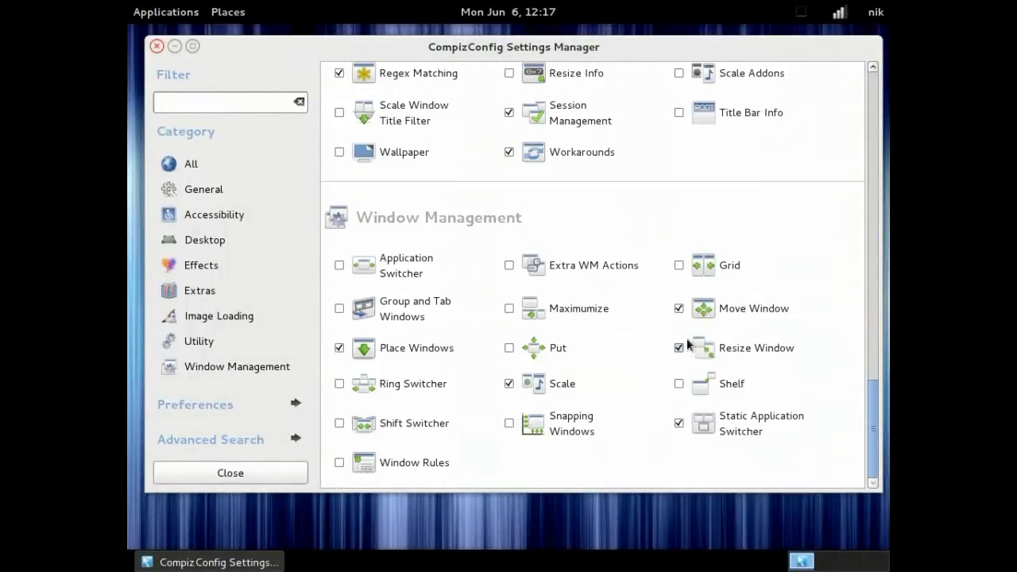
{"action": "left_click", "coordinate": [681, 265]}
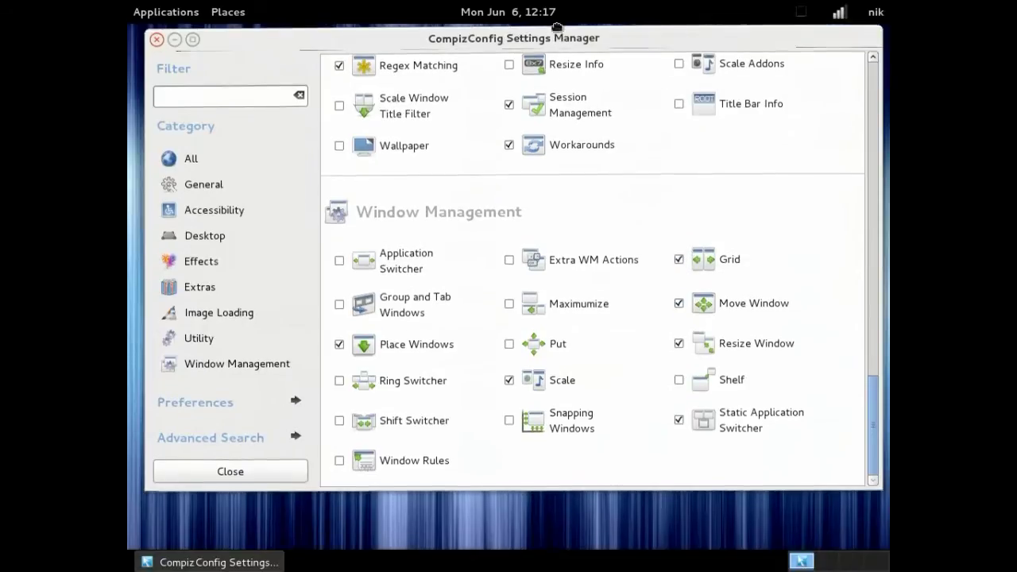
{"action": "left_click_drag", "start_coordinate": [562, 56], "coordinate": [886, 241]}
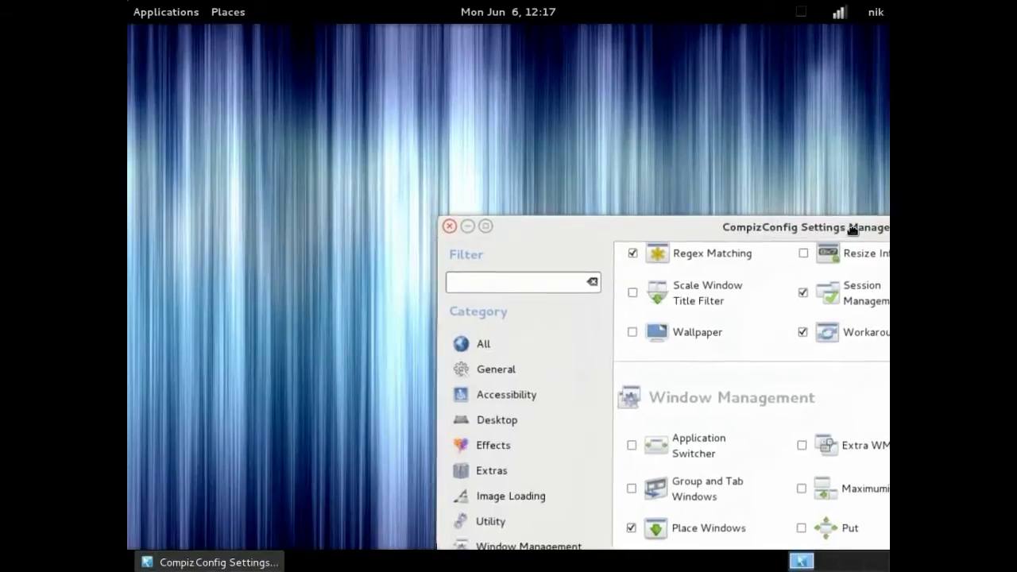
{"action": "mouse_move", "coordinate": [886, 241]}
{"action": "left_mouse_down"}
{"action": "mouse_move", "coordinate": [863, 220]}
{"action": "mouse_move", "coordinate": [884, 222]}
{"action": "left_mouse_up"}
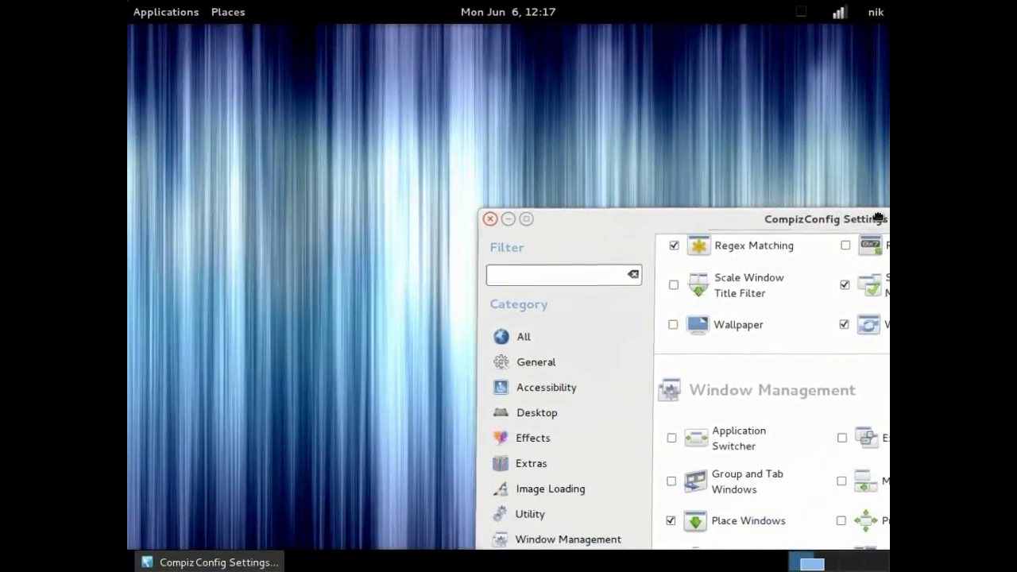
{"action": "double_click", "coordinate": [867, 220]}
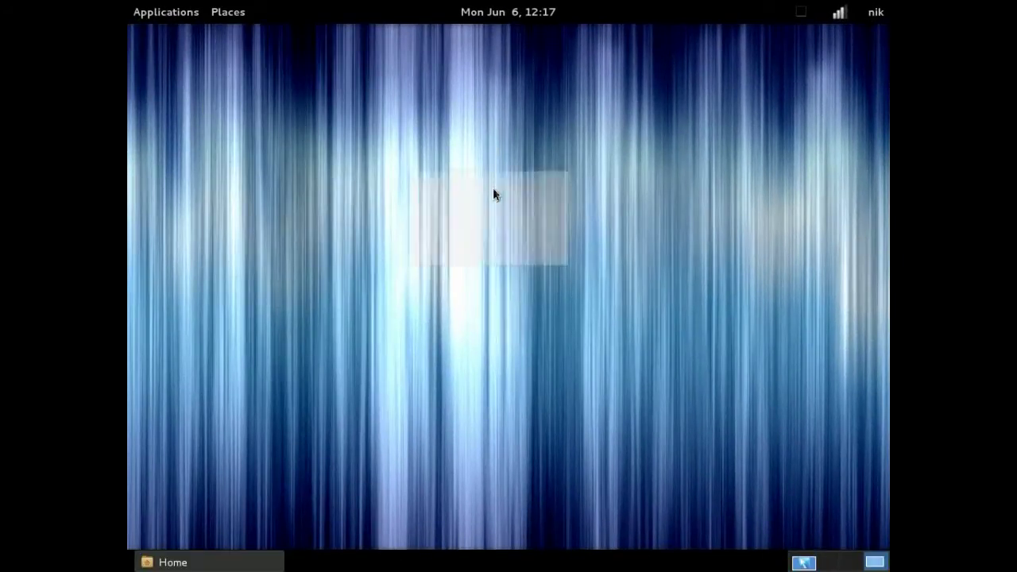
- Test grid snapping by dragging and maximizing a Home window, then close it
{"action": "mouse_move", "coordinate": [479, 136]}
{"action": "left_mouse_down"}
{"action": "mouse_move", "coordinate": [484, 4]}
{"action": "mouse_move", "coordinate": [822, 208]}
{"action": "left_mouse_up"}
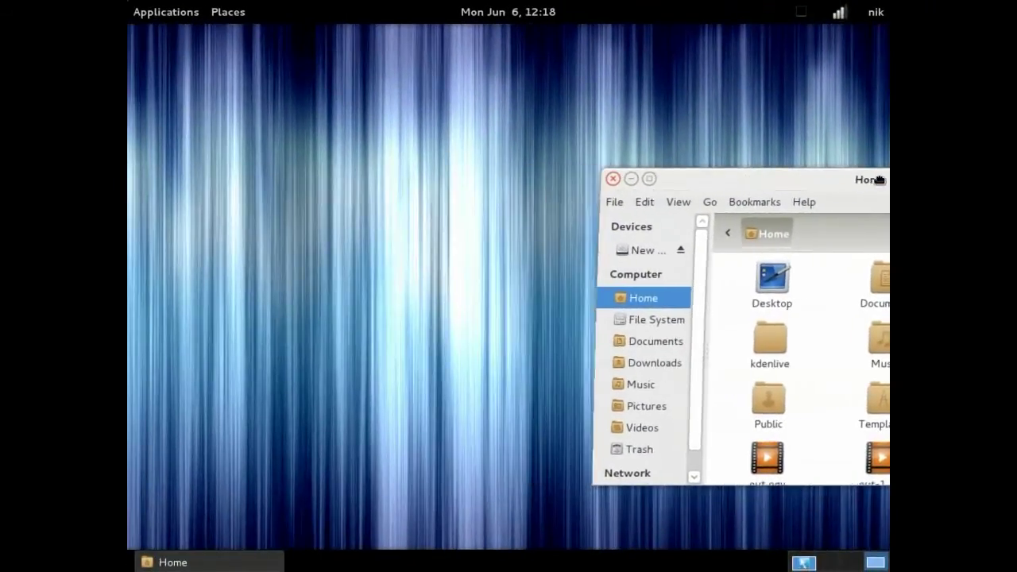
{"action": "mouse_move", "coordinate": [822, 207]}
{"action": "left_mouse_down"}
{"action": "mouse_move", "coordinate": [884, 180]}
{"action": "mouse_move", "coordinate": [129, 248]}
{"action": "mouse_move", "coordinate": [451, 173]}
{"action": "mouse_move", "coordinate": [472, 151]}
{"action": "left_mouse_up"}
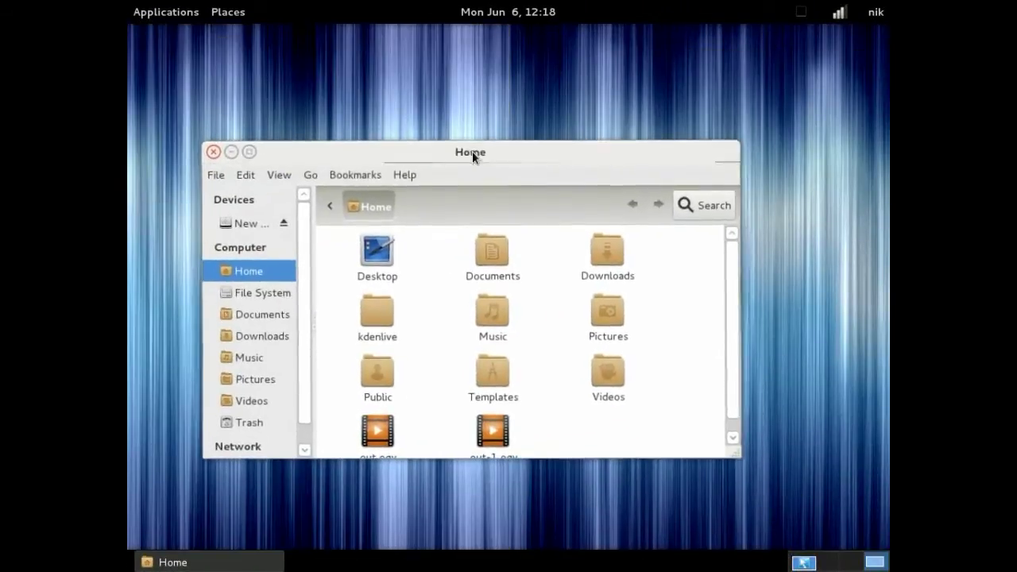
{"action": "double_click", "coordinate": [472, 151]}
{"action": "double_click", "coordinate": [503, 42]}
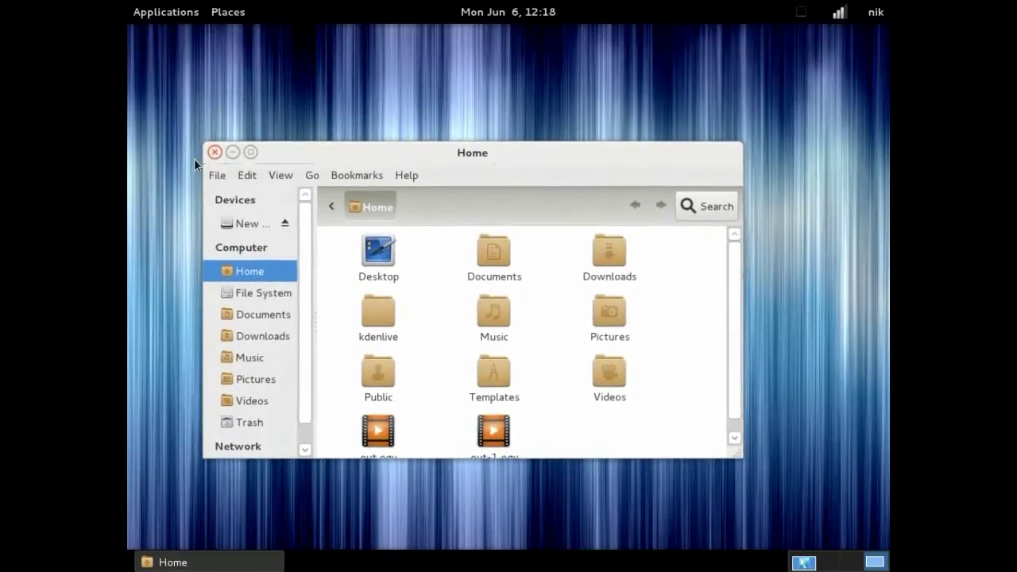
{"action": "left_click", "coordinate": [215, 152]}
{"action": "left_click", "coordinate": [137, 11]}
{"action": "mouse_move", "coordinate": [182, 177]}
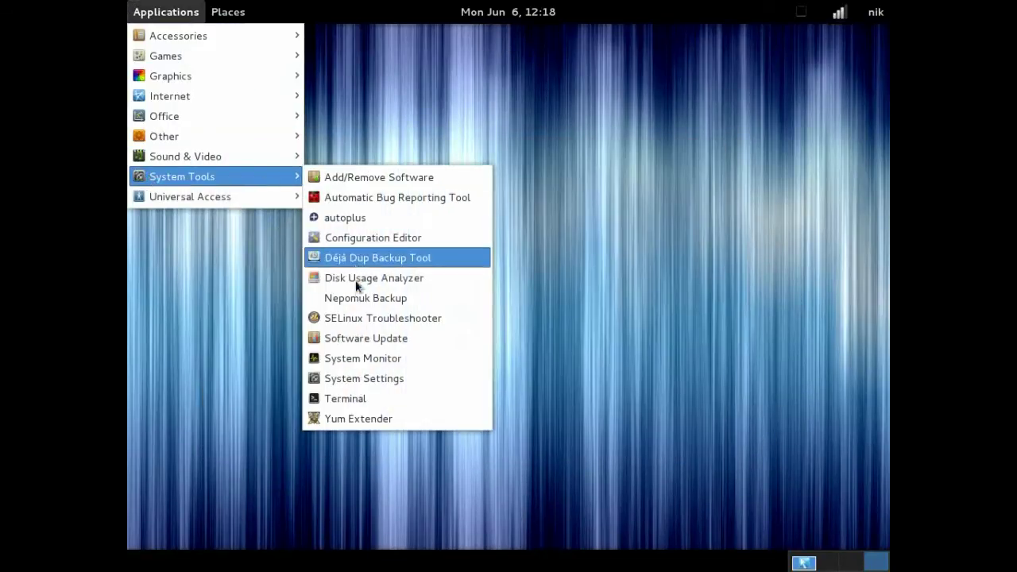
- View GNOME 3.0.1 details in System Settings' System Info, then bring CompizConfig back into view
{"action": "left_click", "coordinate": [365, 379]}
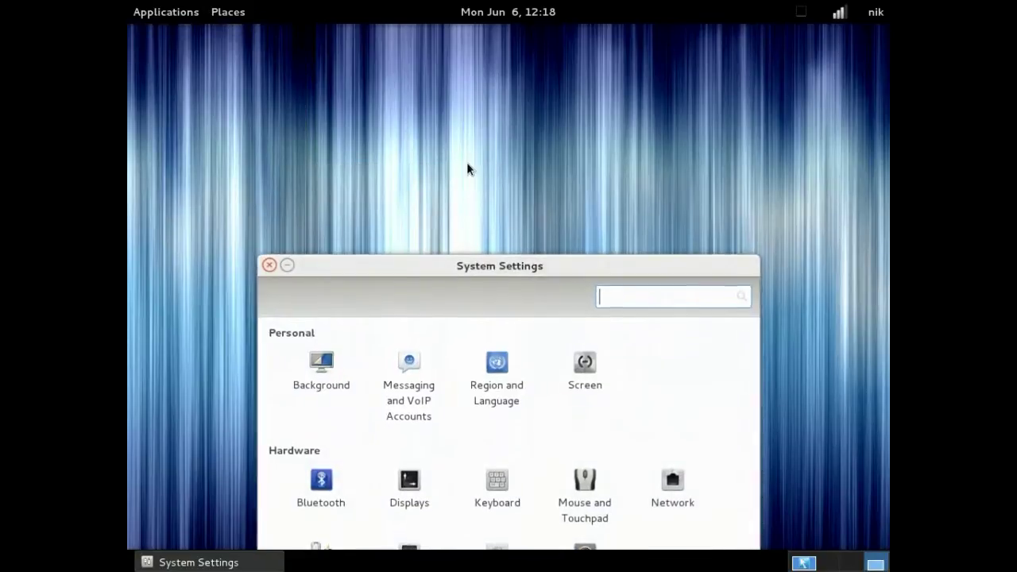
{"action": "left_click_drag", "start_coordinate": [467, 265], "coordinate": [447, 62]}
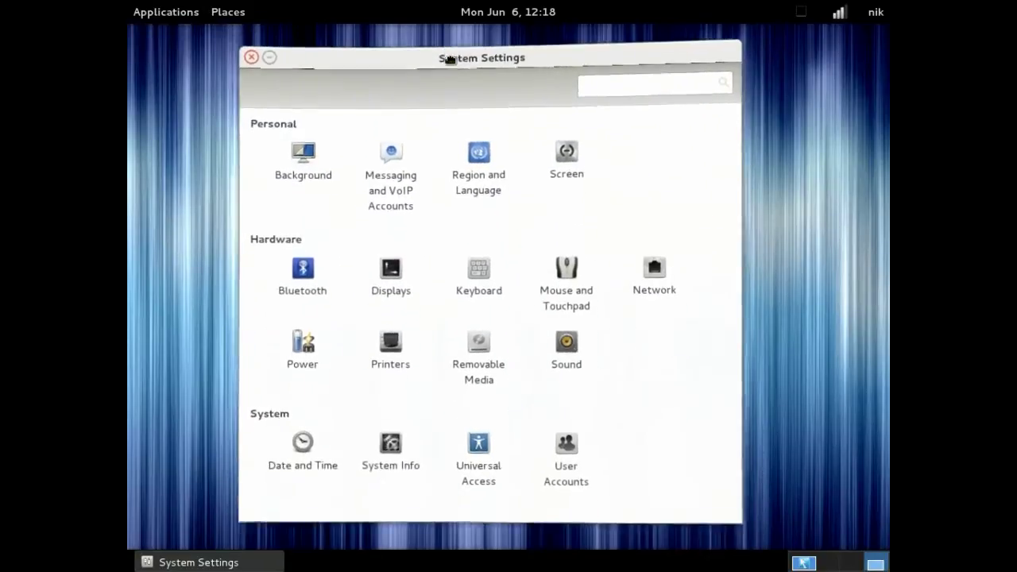
{"action": "left_click", "coordinate": [397, 476]}
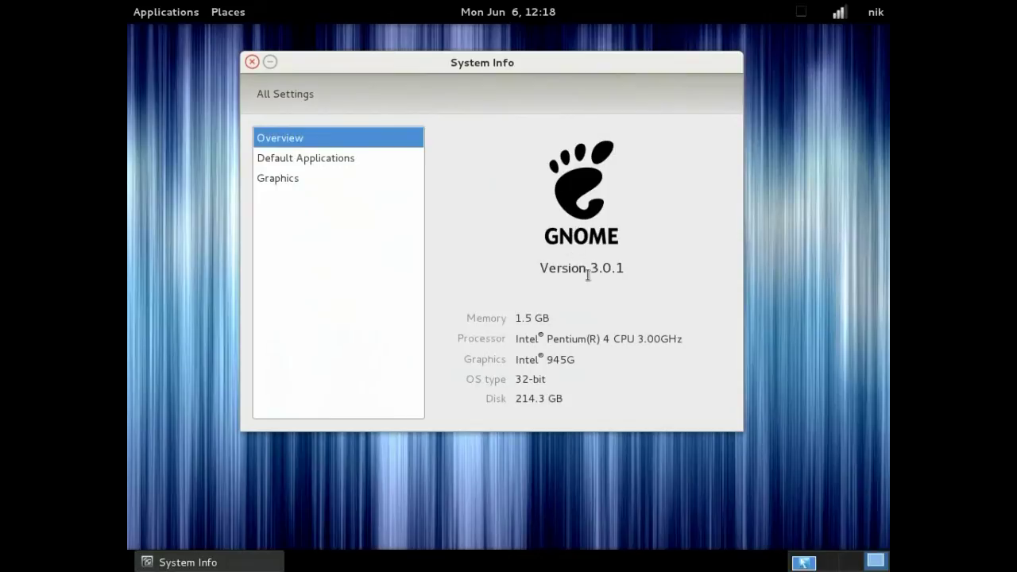
{"action": "left_click", "coordinate": [250, 64]}
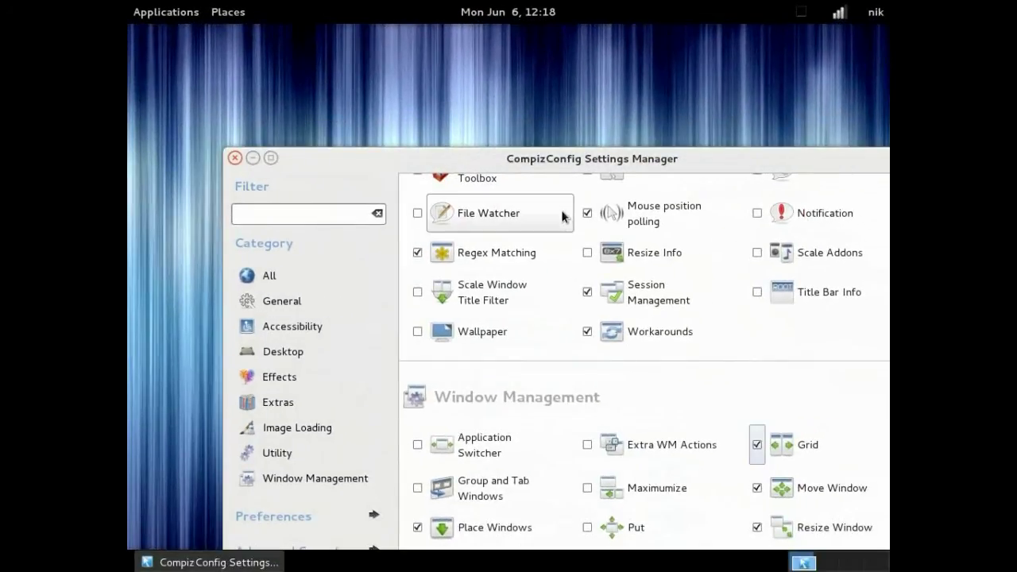
{"action": "left_click_drag", "start_coordinate": [561, 160], "coordinate": [489, 62]}
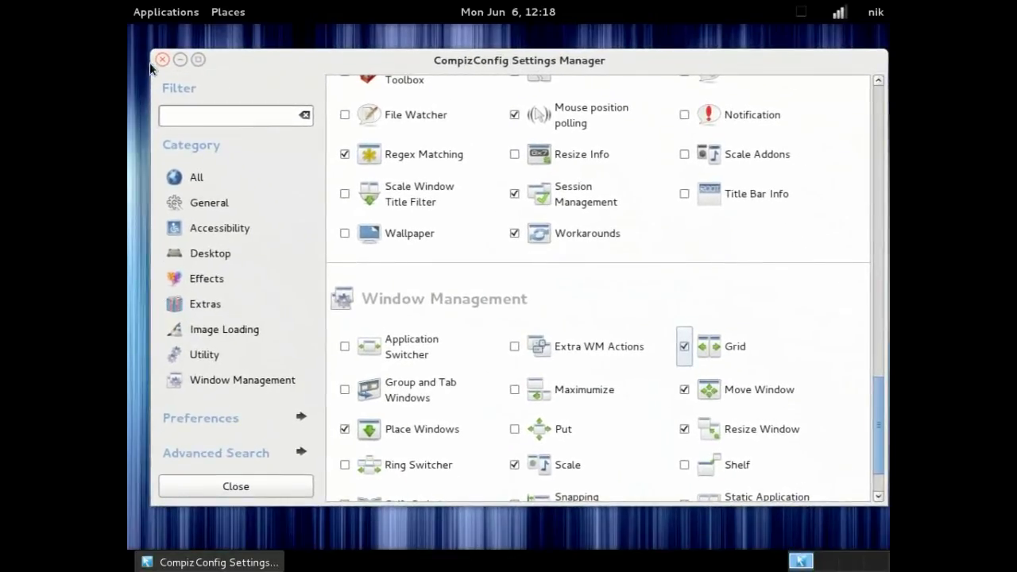